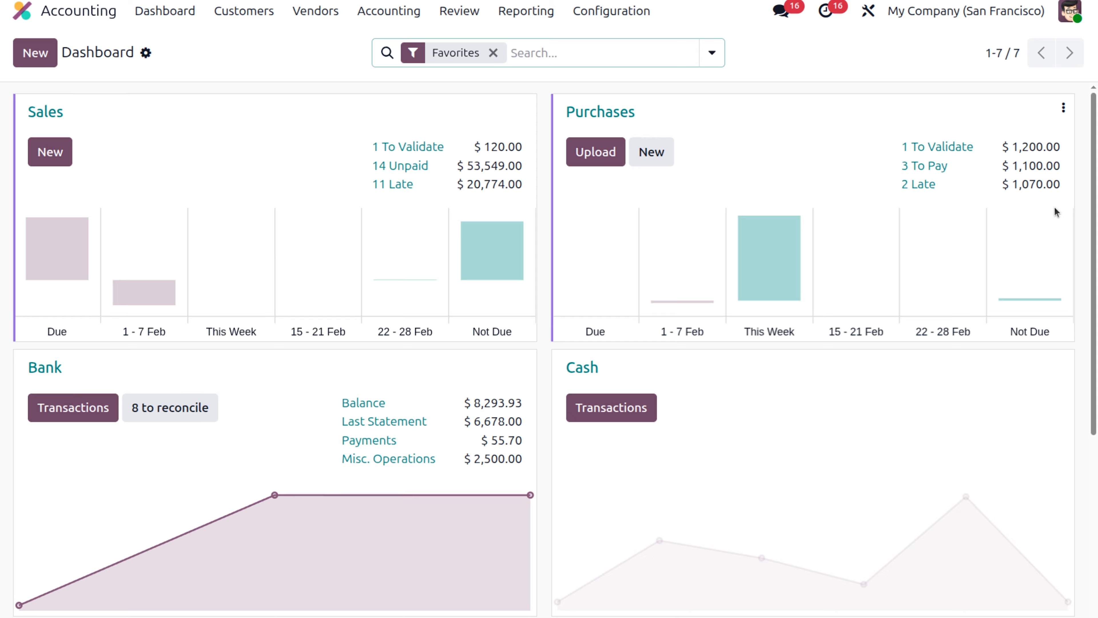
Step: Open the customer invoices list and filter it to show overdue invoices
left_click(277, 13)
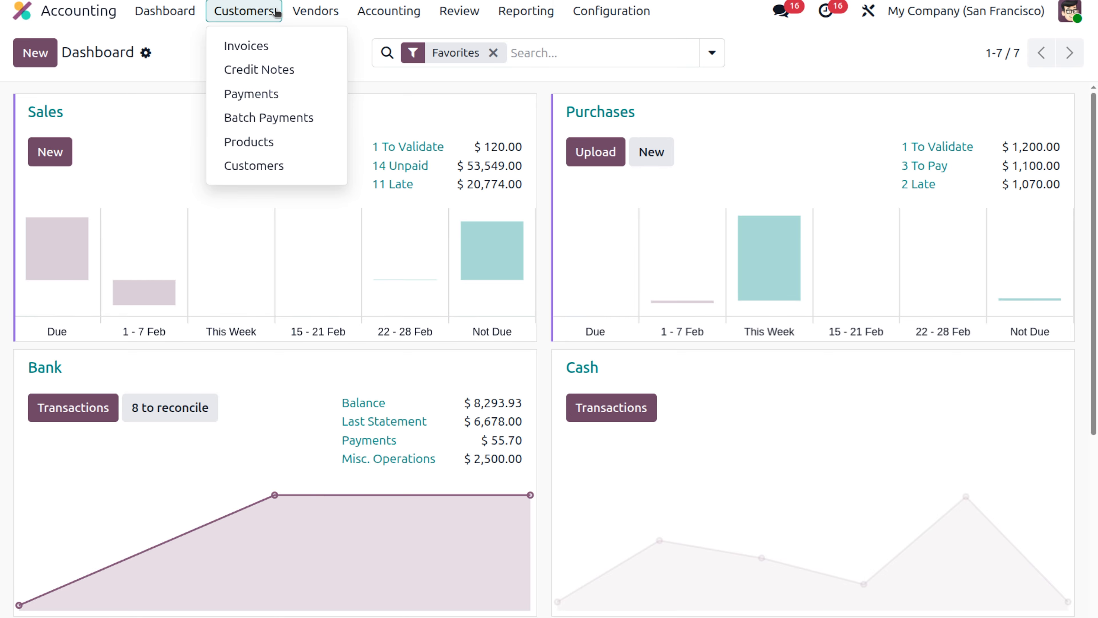
left_click(266, 54)
left_click(601, 53)
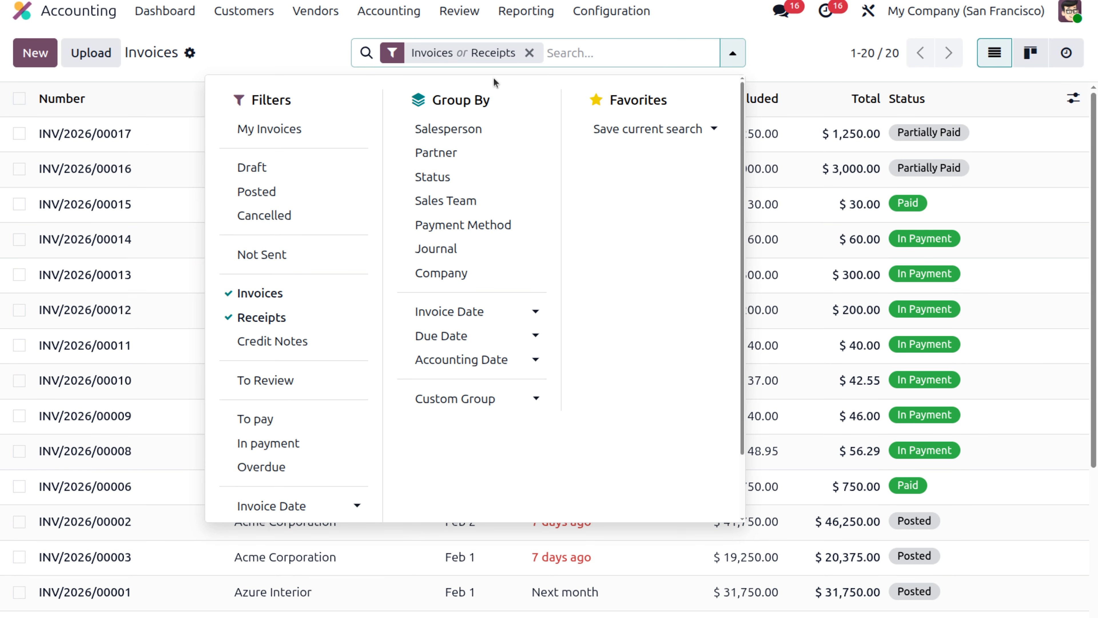
left_click(281, 469)
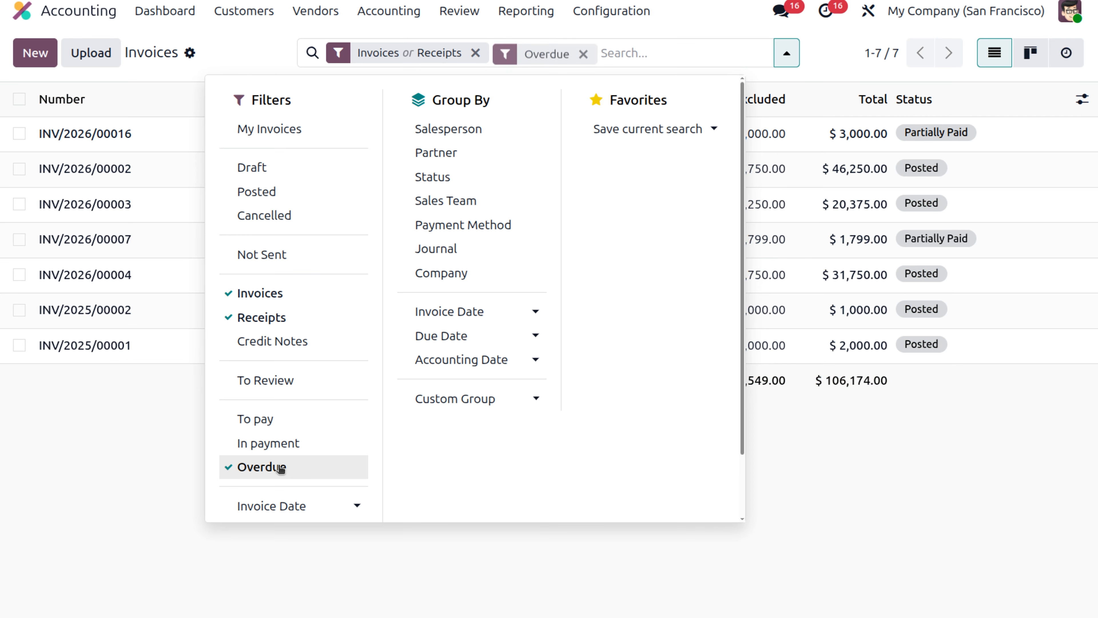
left_click(94, 475)
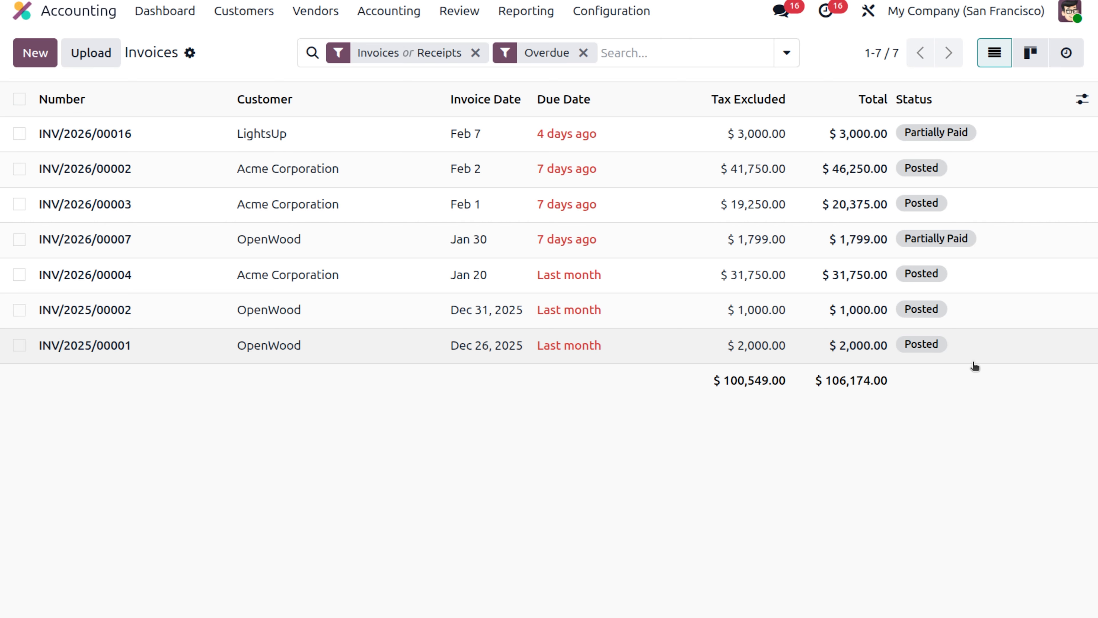
Step: Filter the customers list by Overdue Customer Invoices and open OpenWood's follow-up report from its due amount
left_click(261, 22)
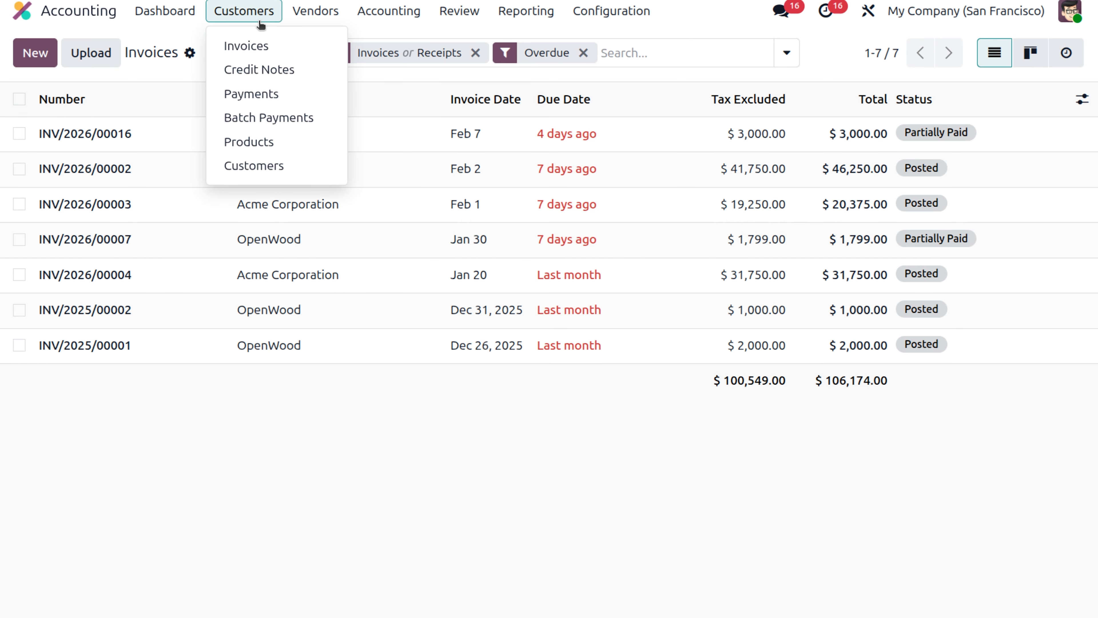
left_click(267, 166)
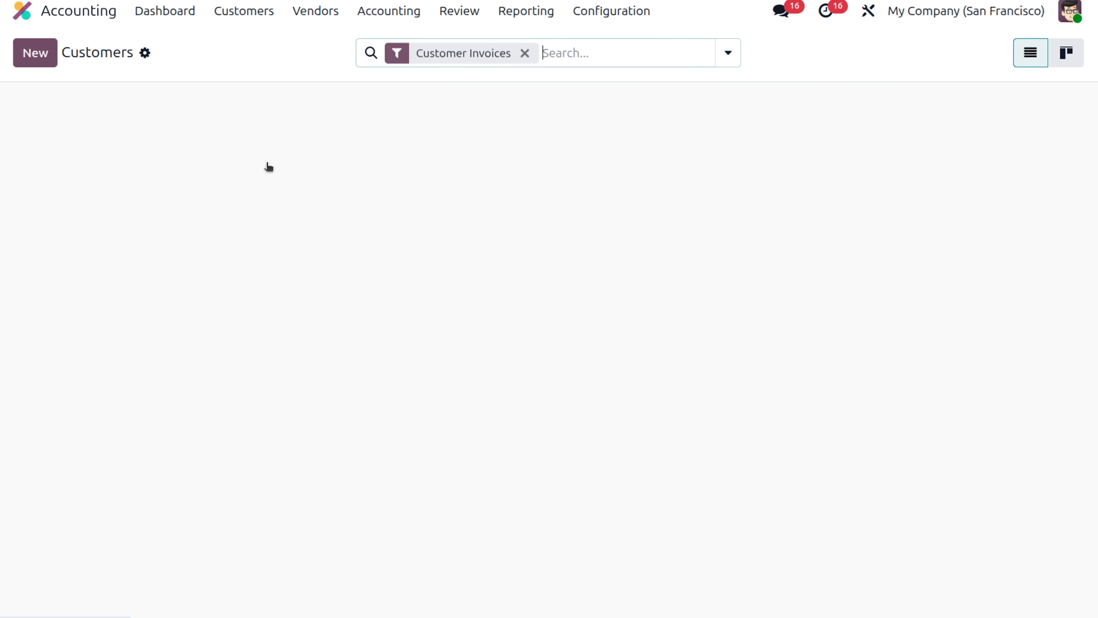
left_click(625, 46)
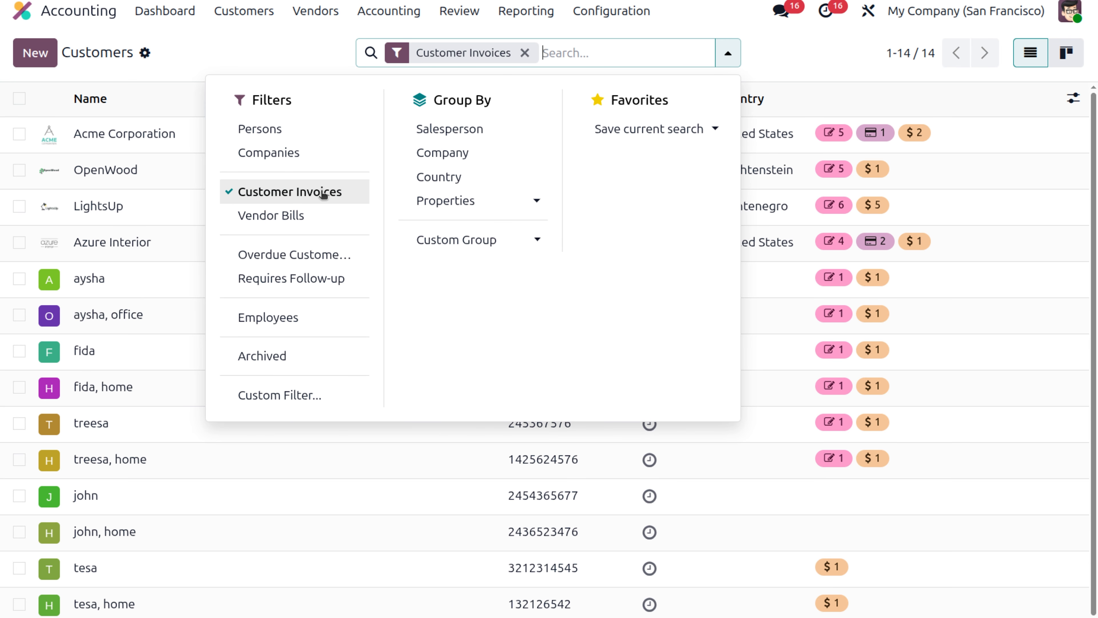
left_click(313, 252)
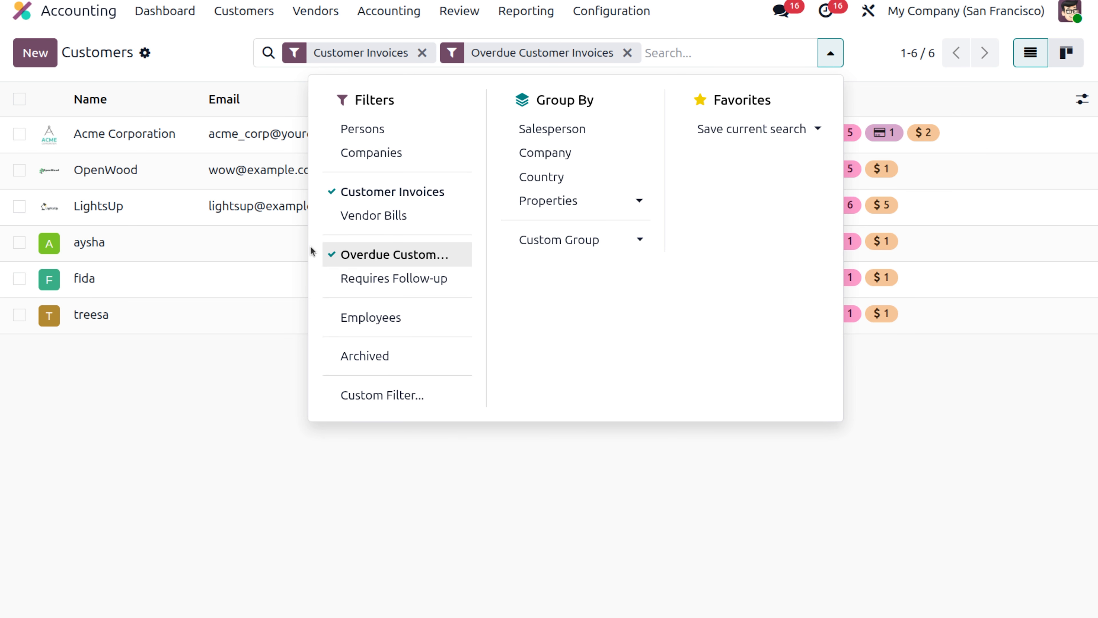
left_click(155, 372)
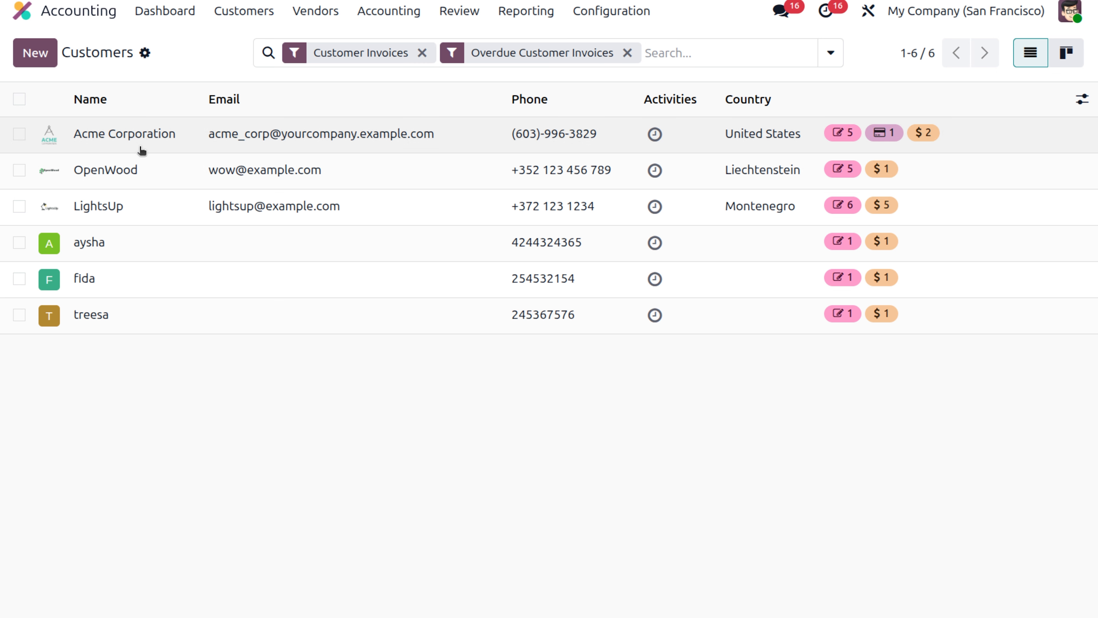
left_click(142, 170)
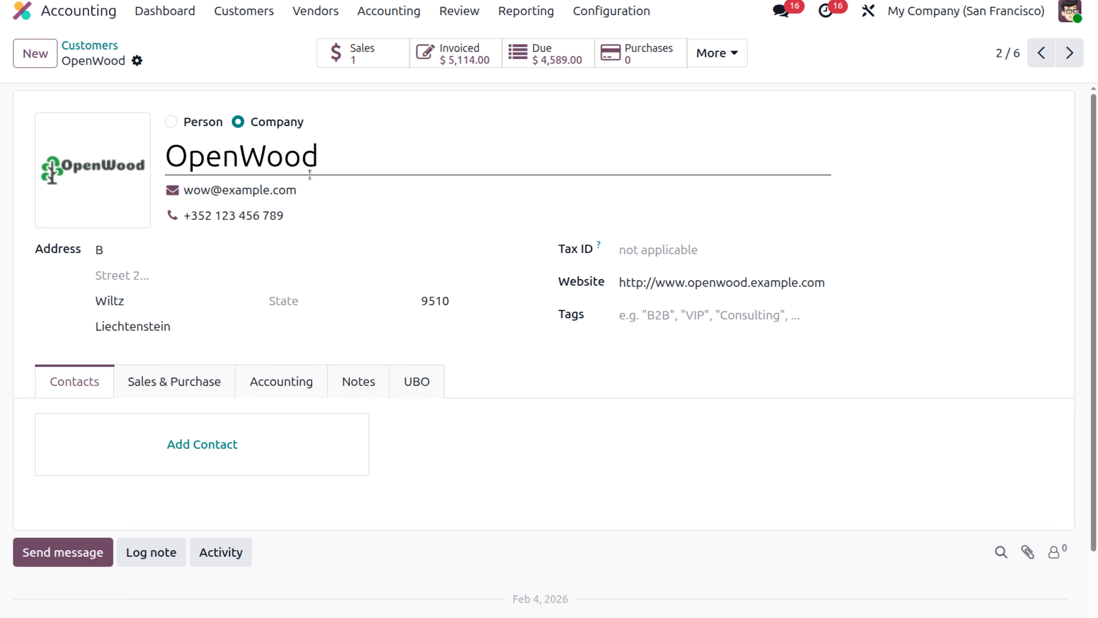
left_click(557, 65)
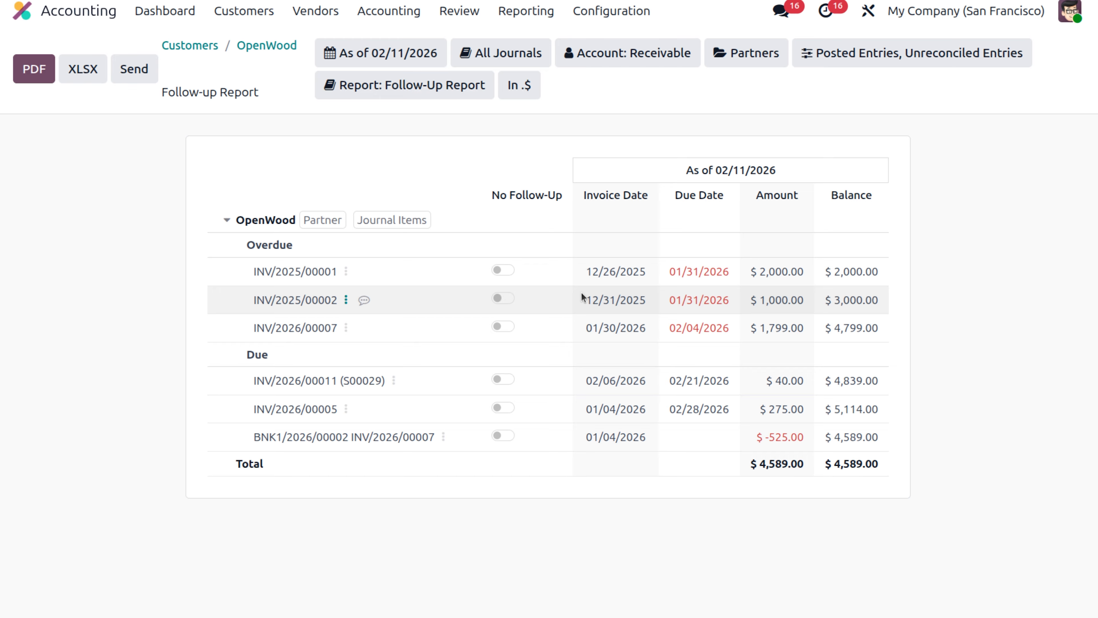
Step: Enable No Follow-Up for OpenWood's first two overdue invoices and disable it again for both
left_click(502, 271)
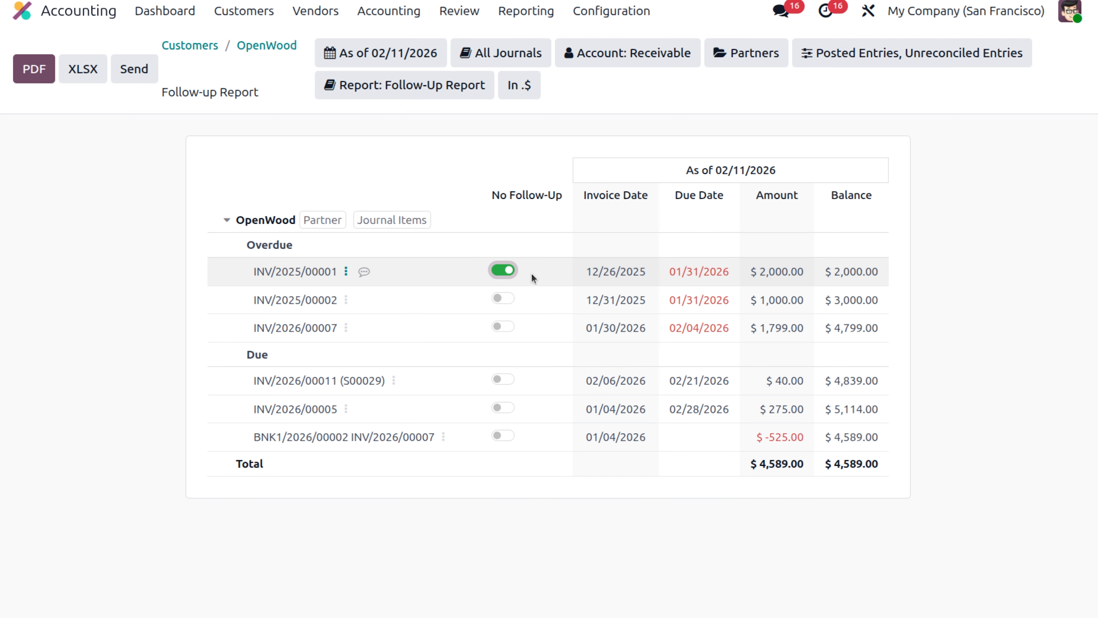
left_click(503, 300)
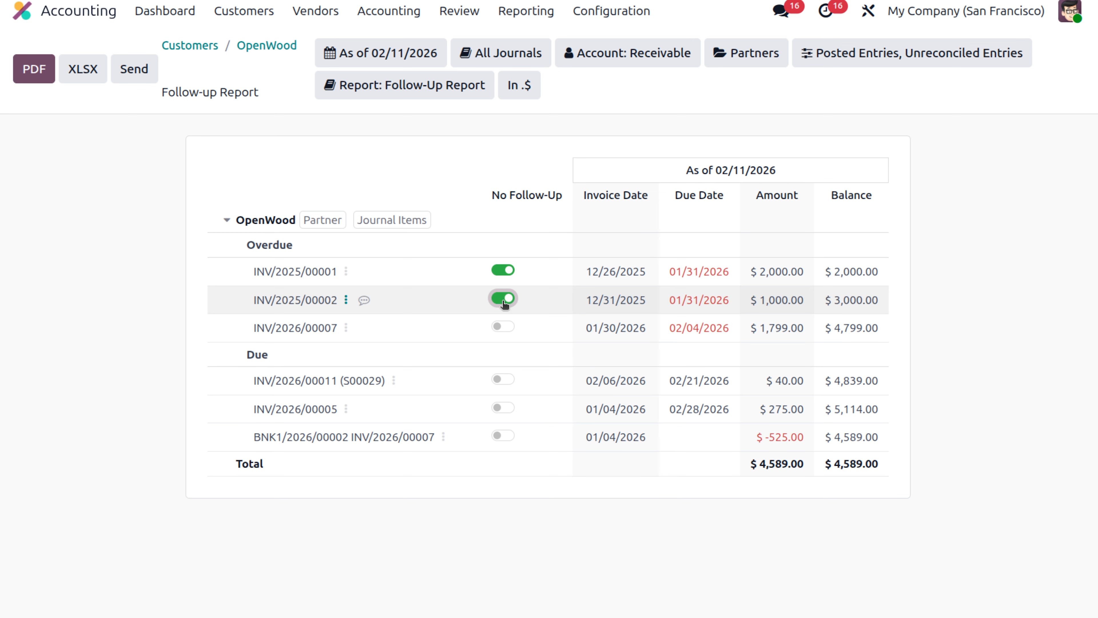
left_click(504, 270)
left_click(504, 298)
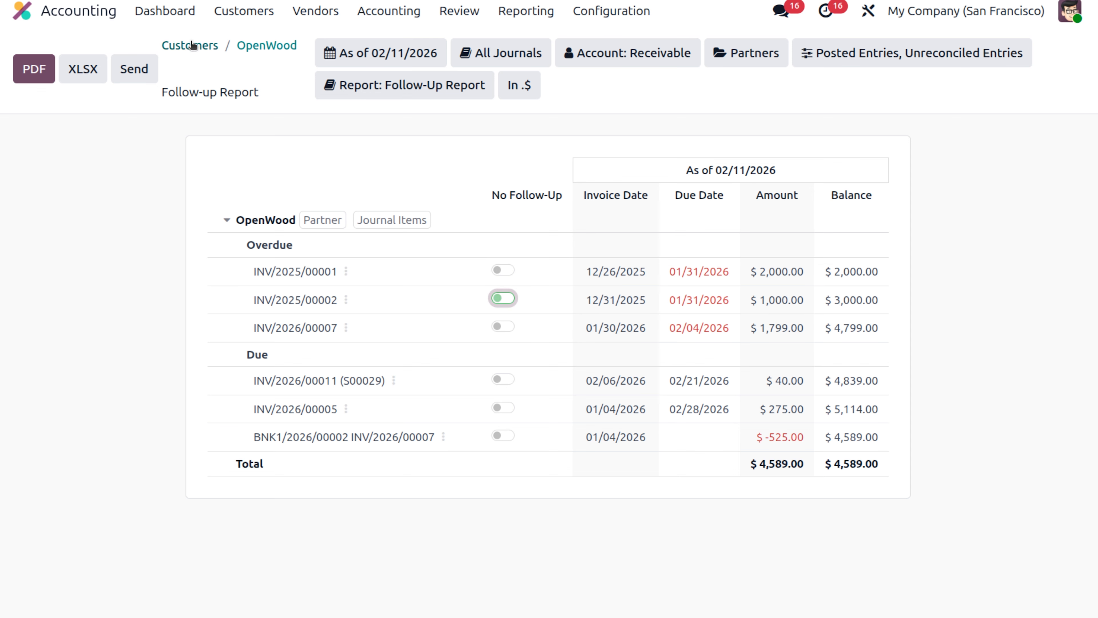
Step: Return to OpenWood's customer record and examine the invoice follow-up settings among its accounting details
left_click(266, 46)
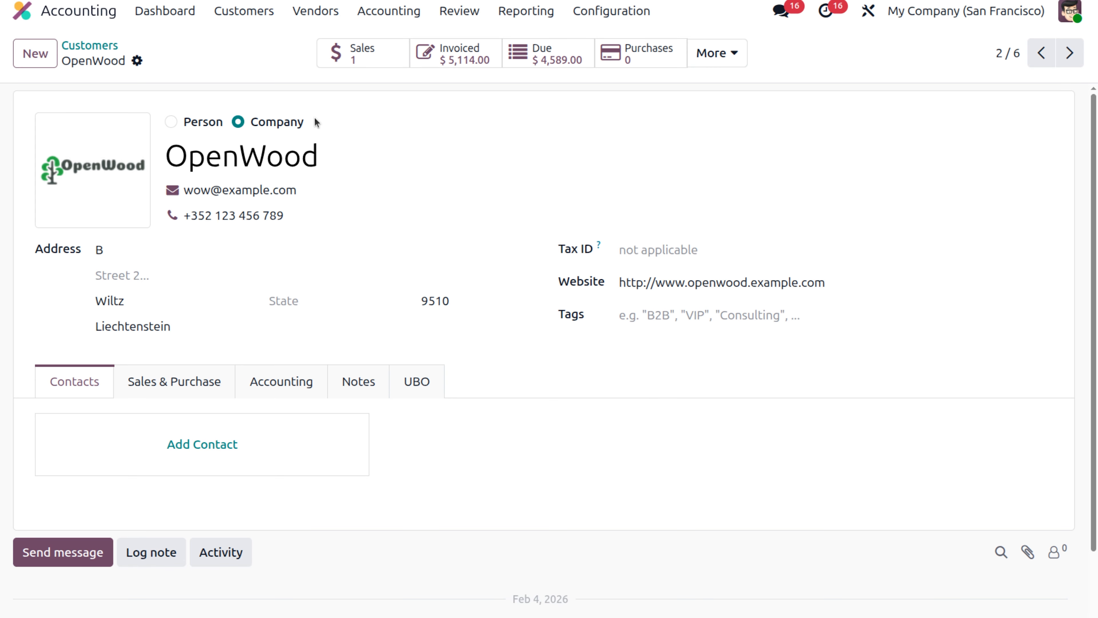
left_click(290, 384)
scroll(290, 384, "down", 3)
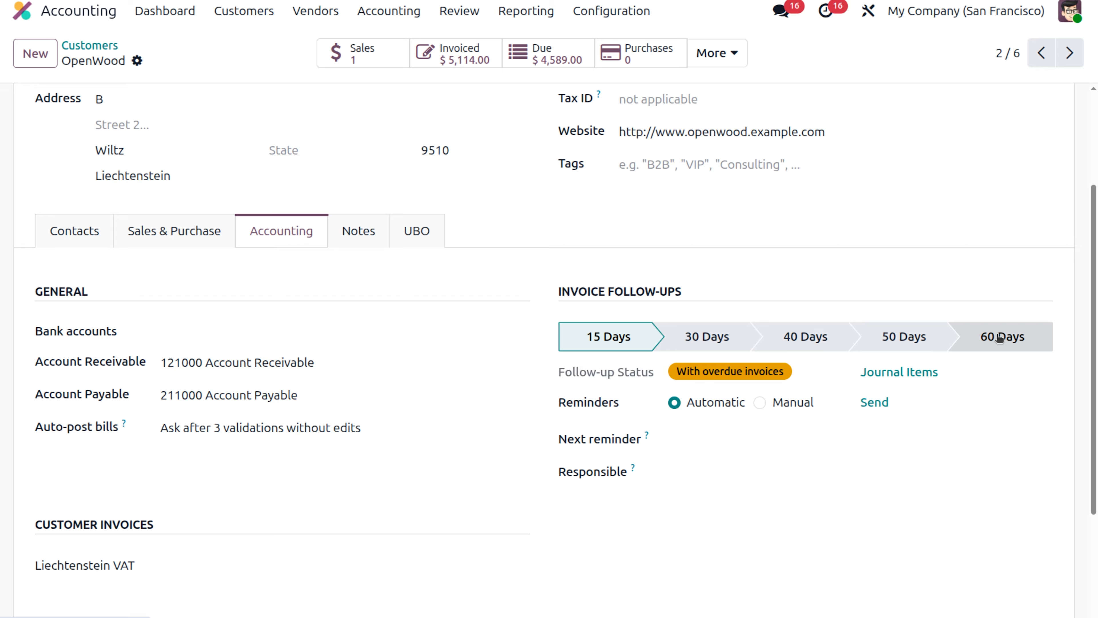
Step: Create a new follow-up level described as "5 days" that reminds 5 days after the due date
left_click(598, 16)
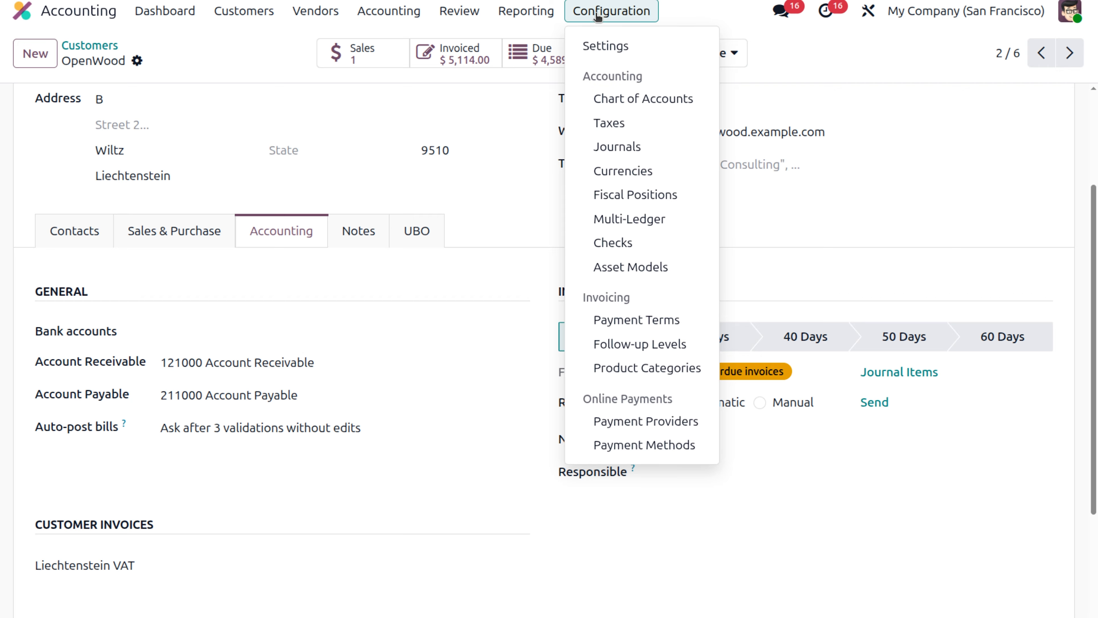
left_click(663, 346)
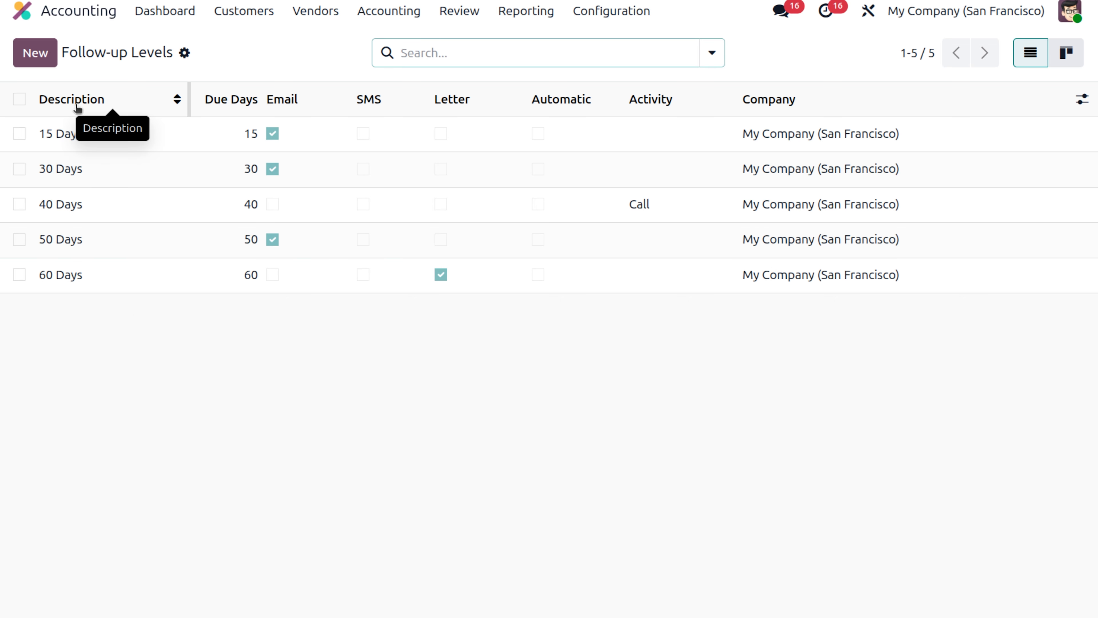
left_click(24, 57)
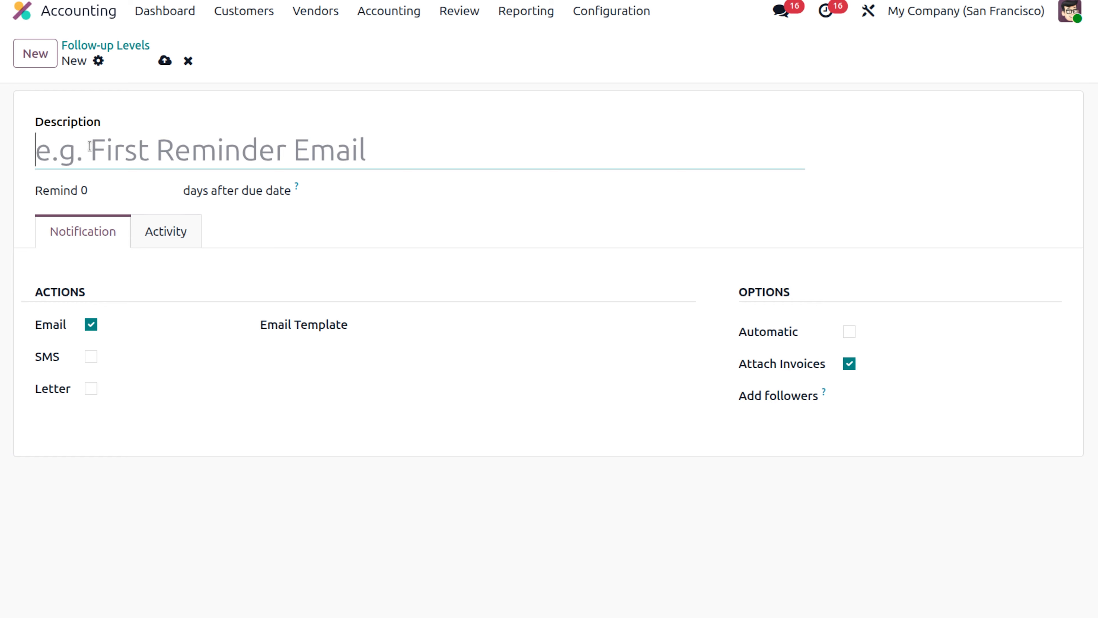
type("5")
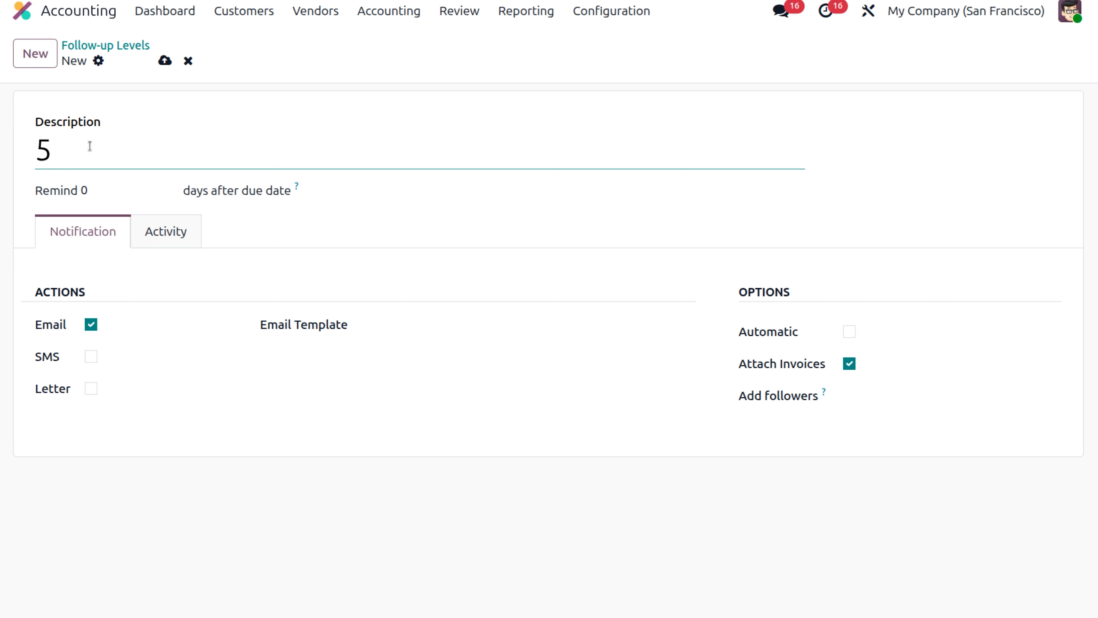
type(" days")
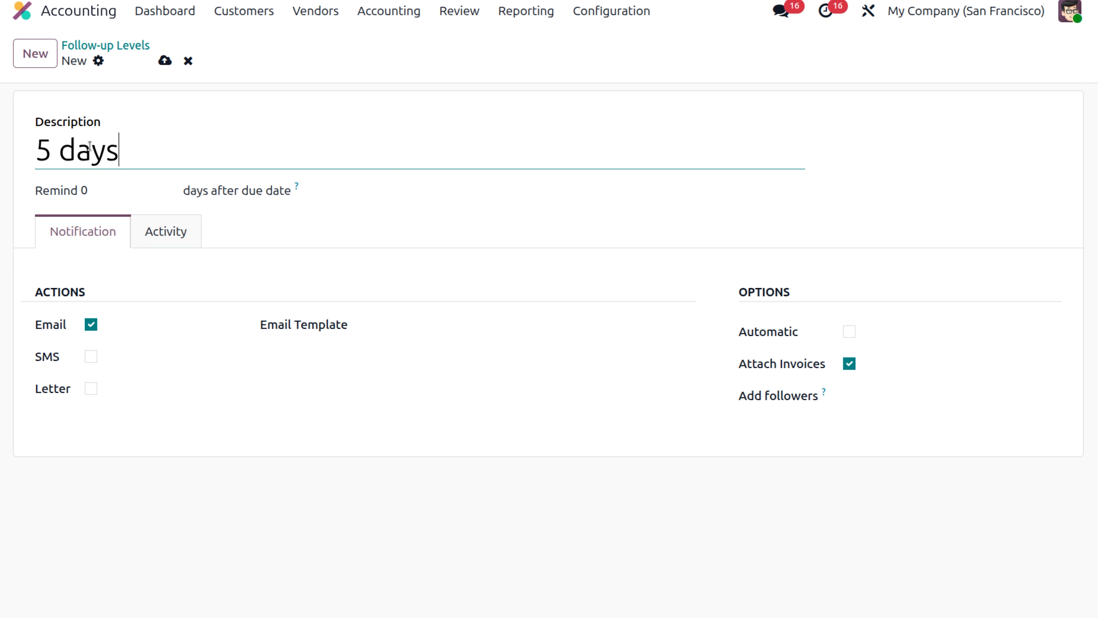
left_click(134, 189)
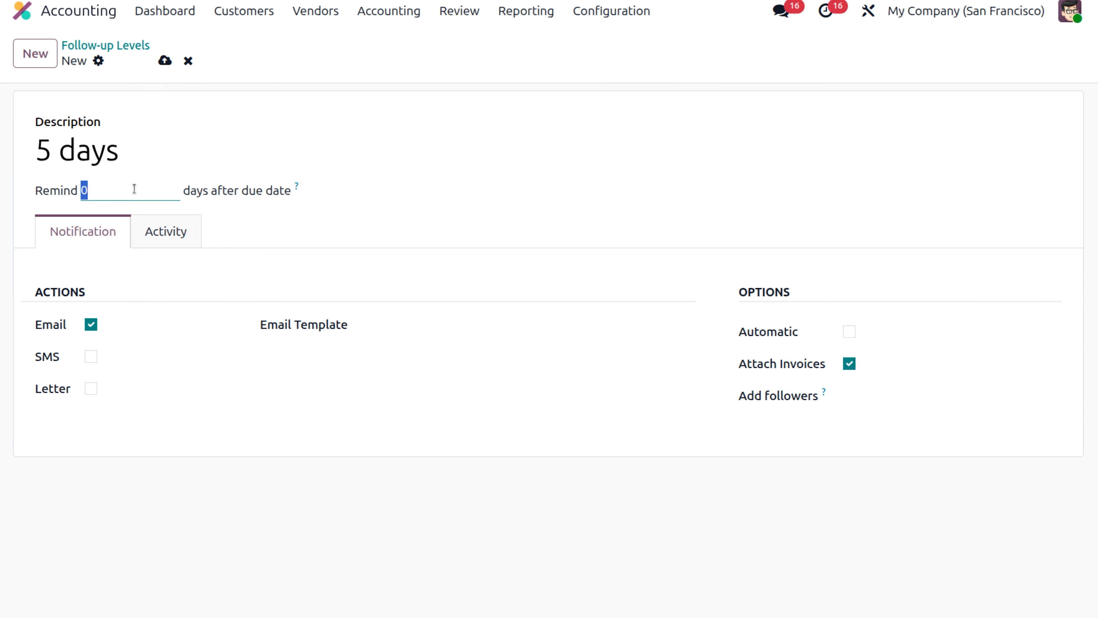
key("BackSpace")
type("5")
Step: Configure the level's notification with the Follow Up Report email template, automatic sending and the administrator as follower
left_click(428, 334)
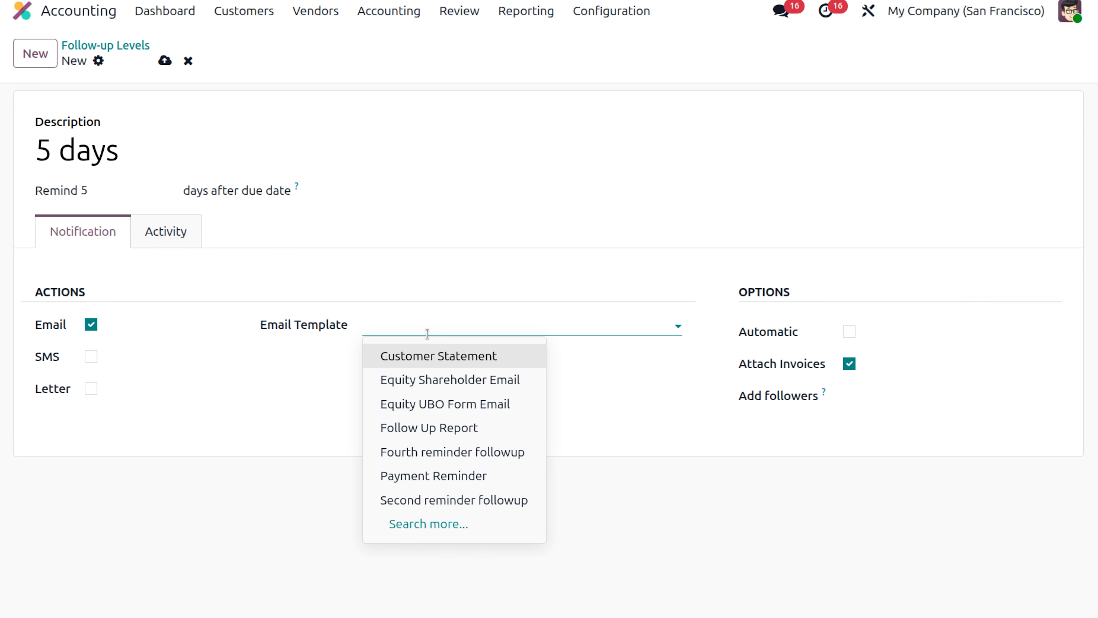
left_click(436, 437)
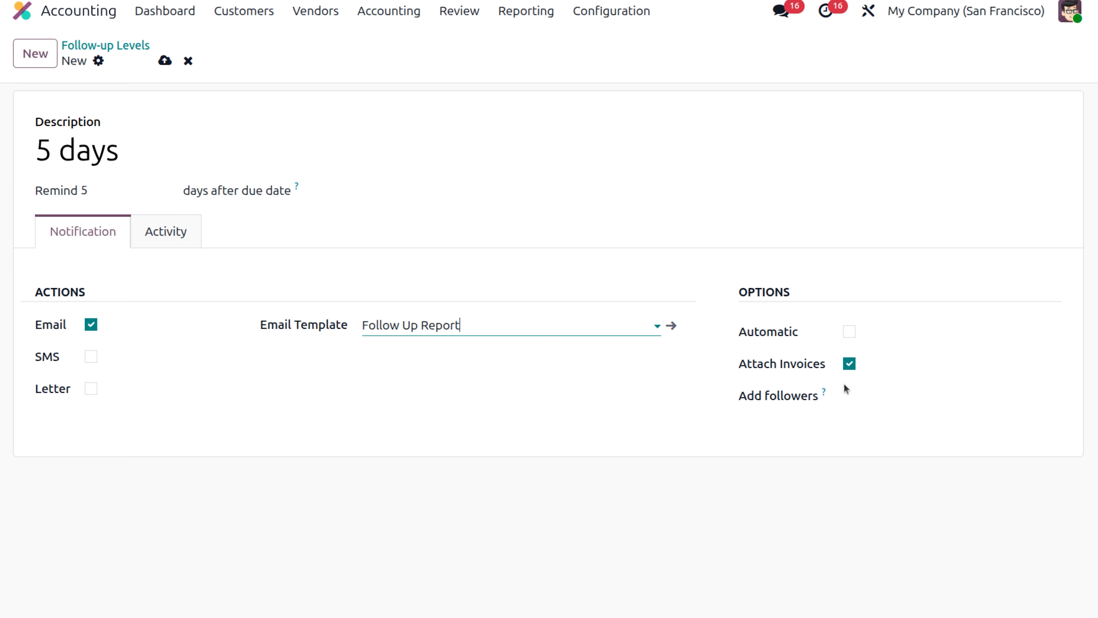
left_click(850, 332)
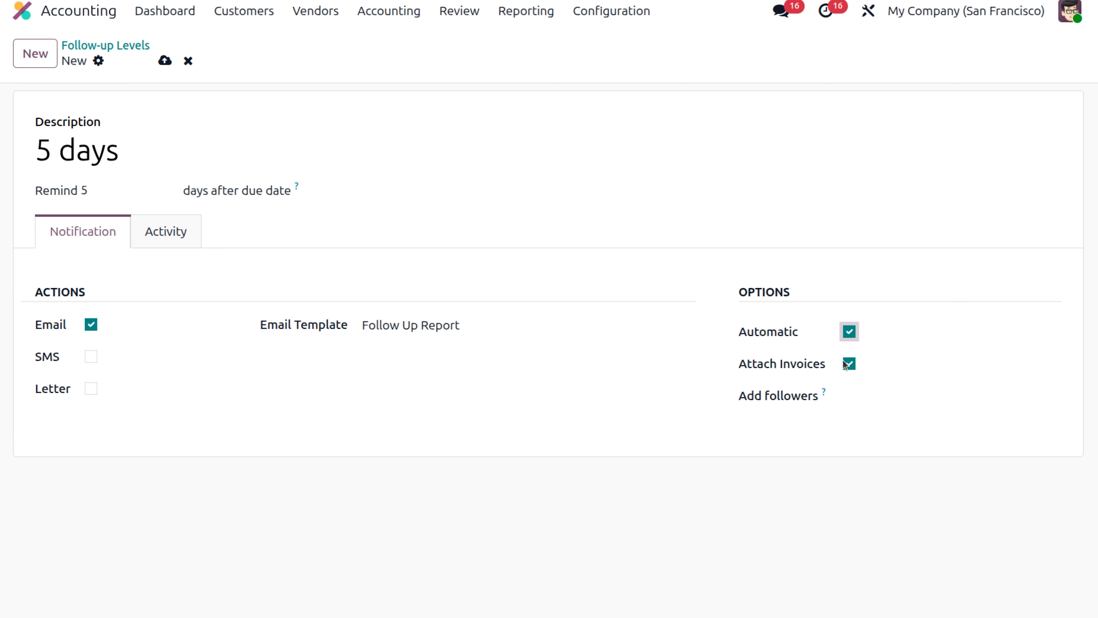
left_click(871, 397)
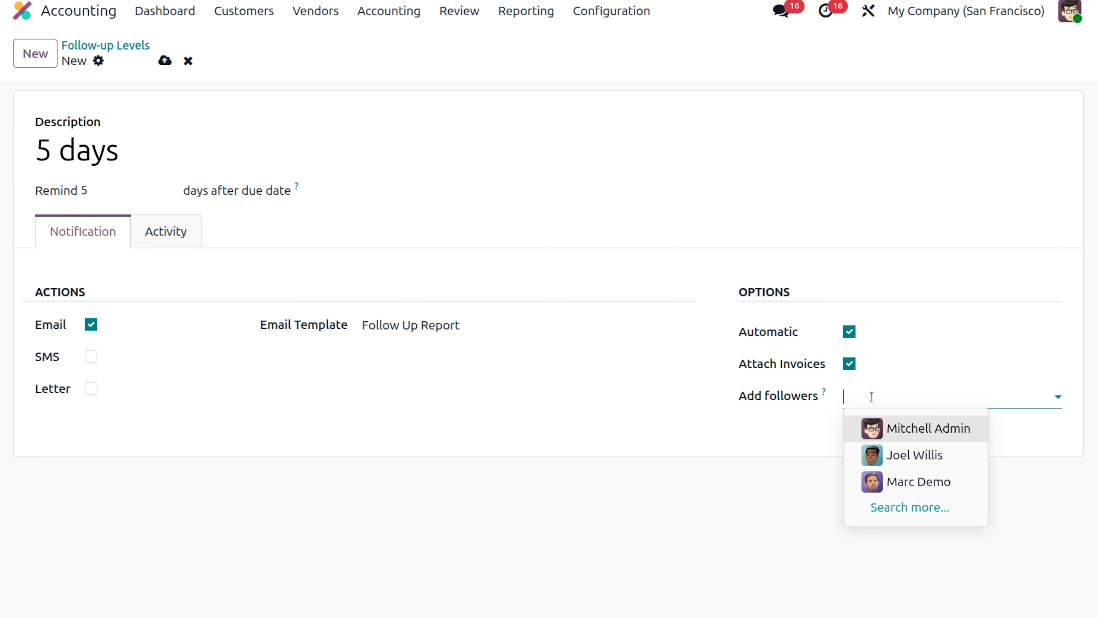
left_click(891, 425)
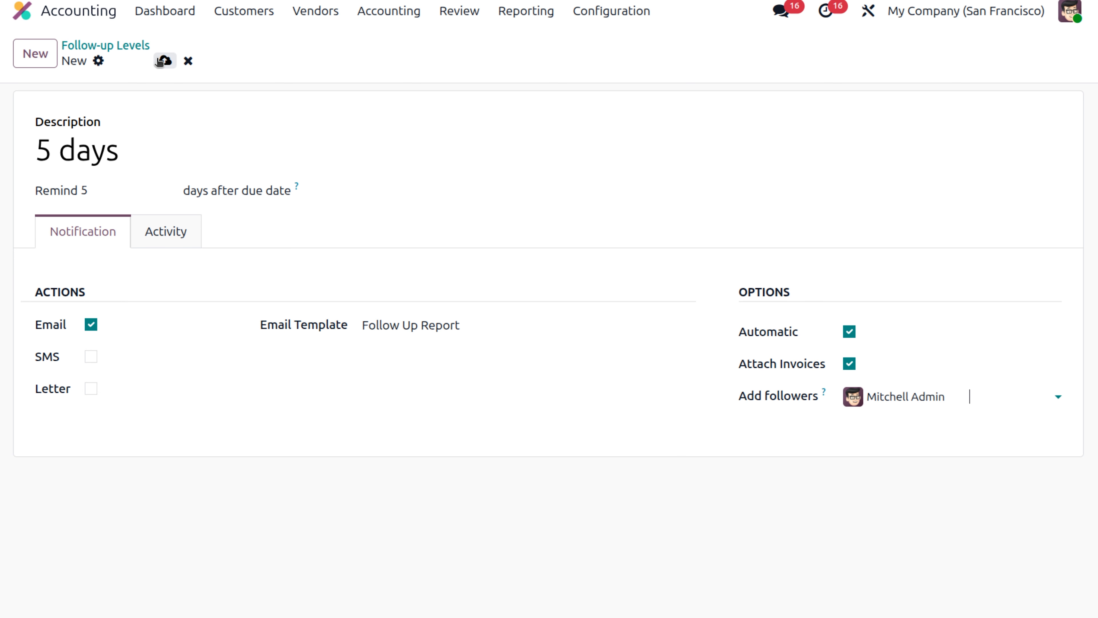
Step: Enable Schedule Activity for the follow-up level and set its responsible to Salesperson
left_click(163, 242)
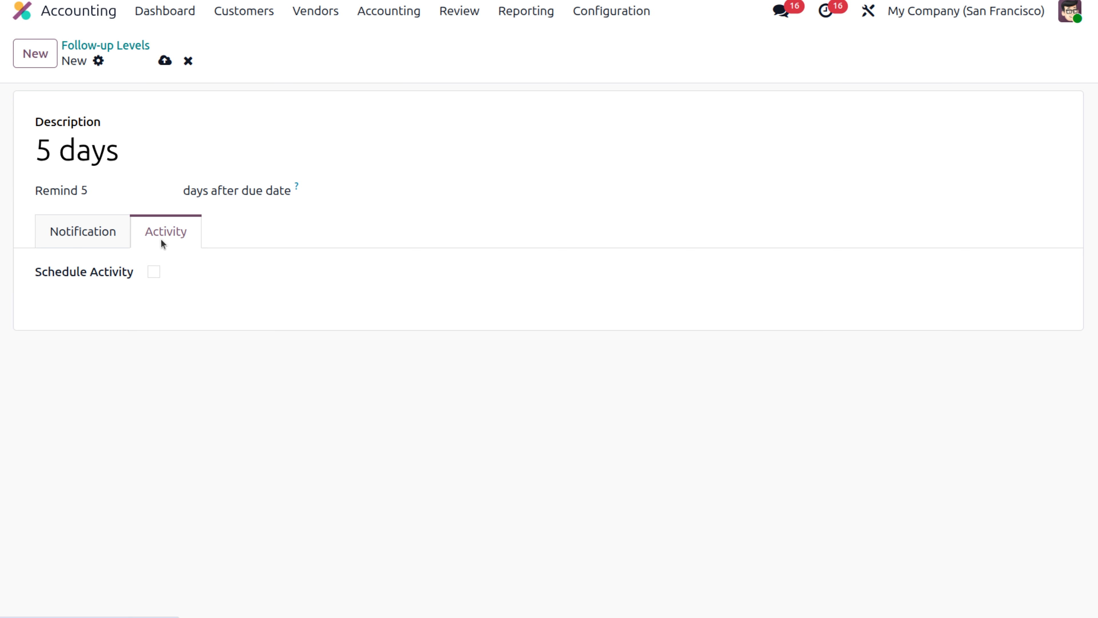
left_click(154, 271)
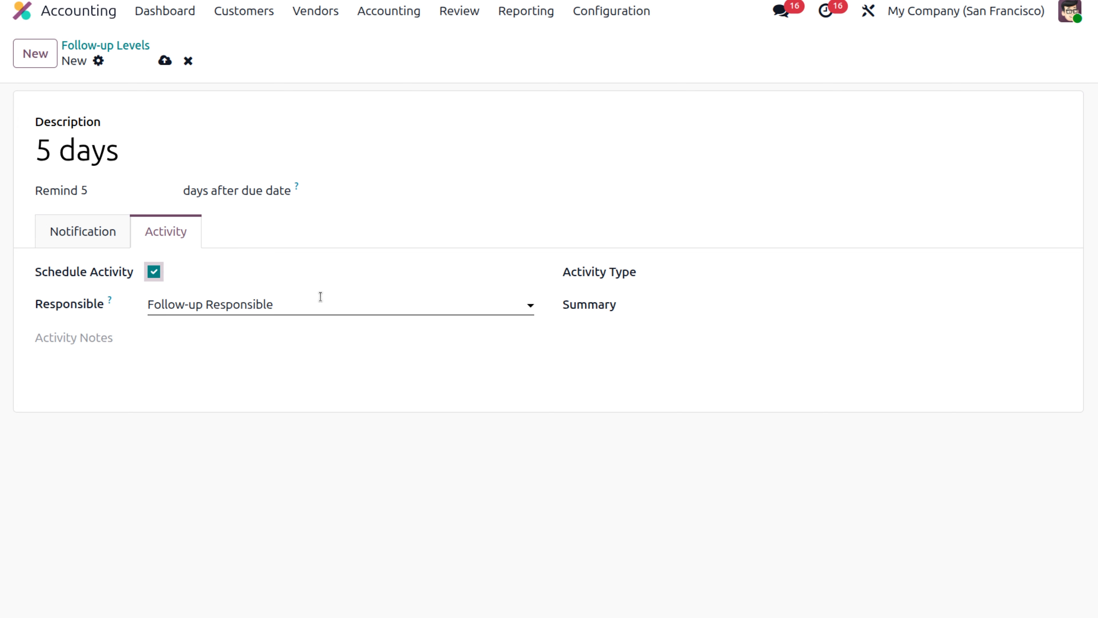
mouse_move(108, 306)
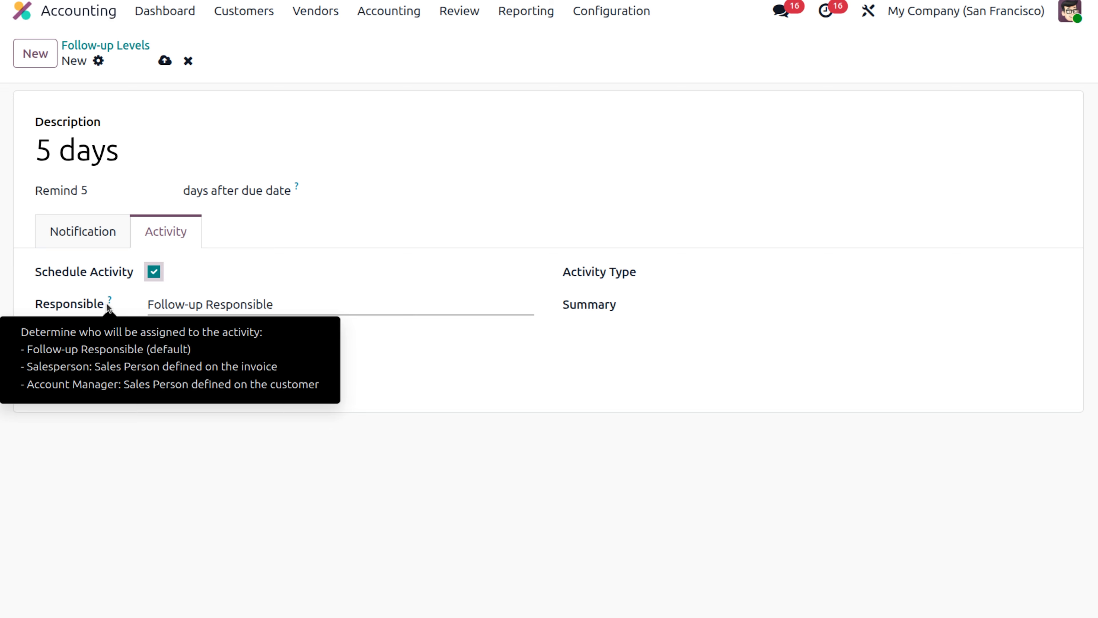
left_click(315, 299)
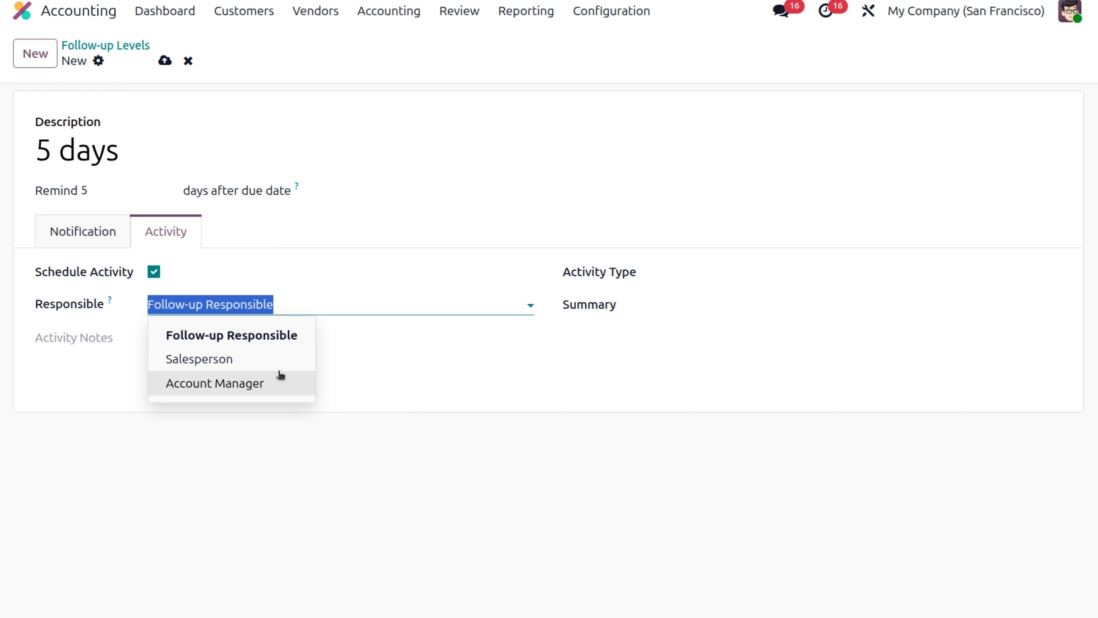
left_click(282, 365)
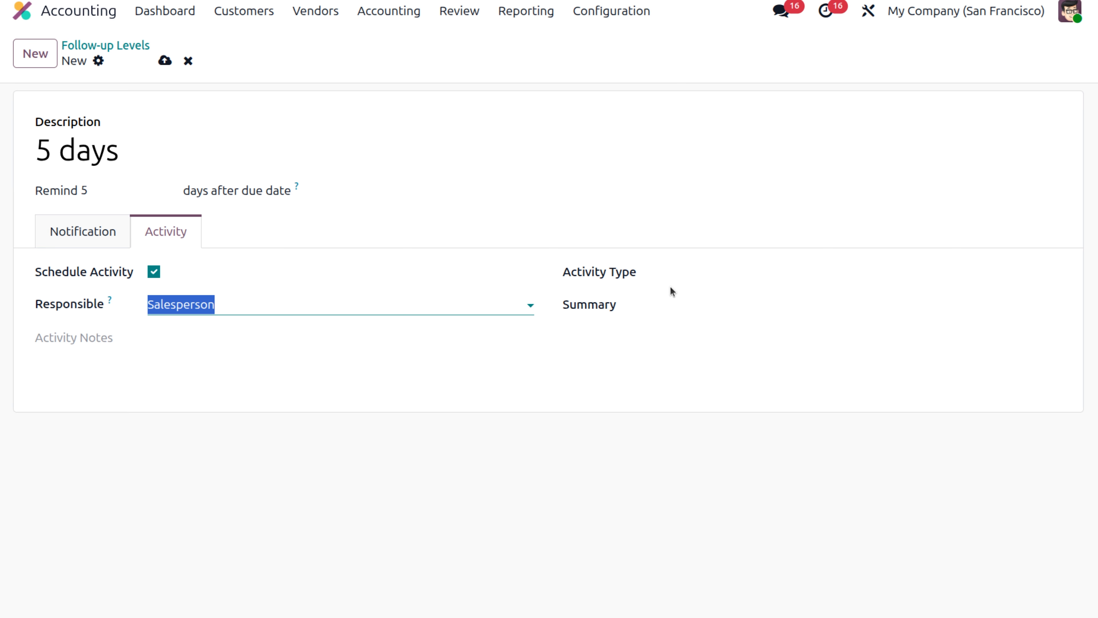
Step: Set the scheduled activity's type to Email and its summary to "hey,please pay the overdue", and save the follow-up level
left_click(691, 303)
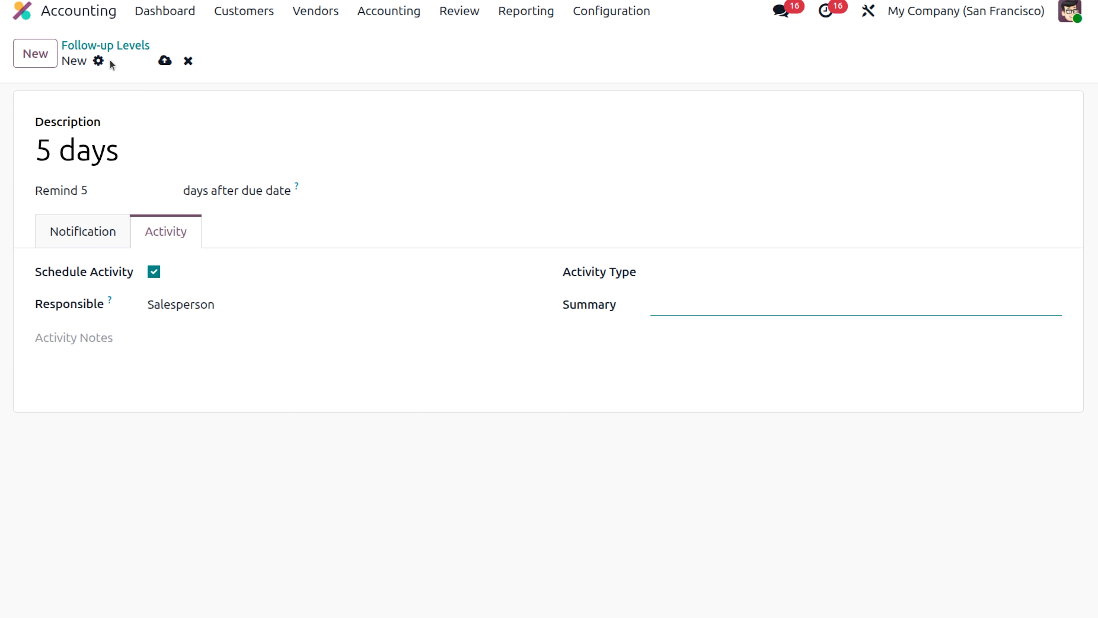
left_click(174, 63)
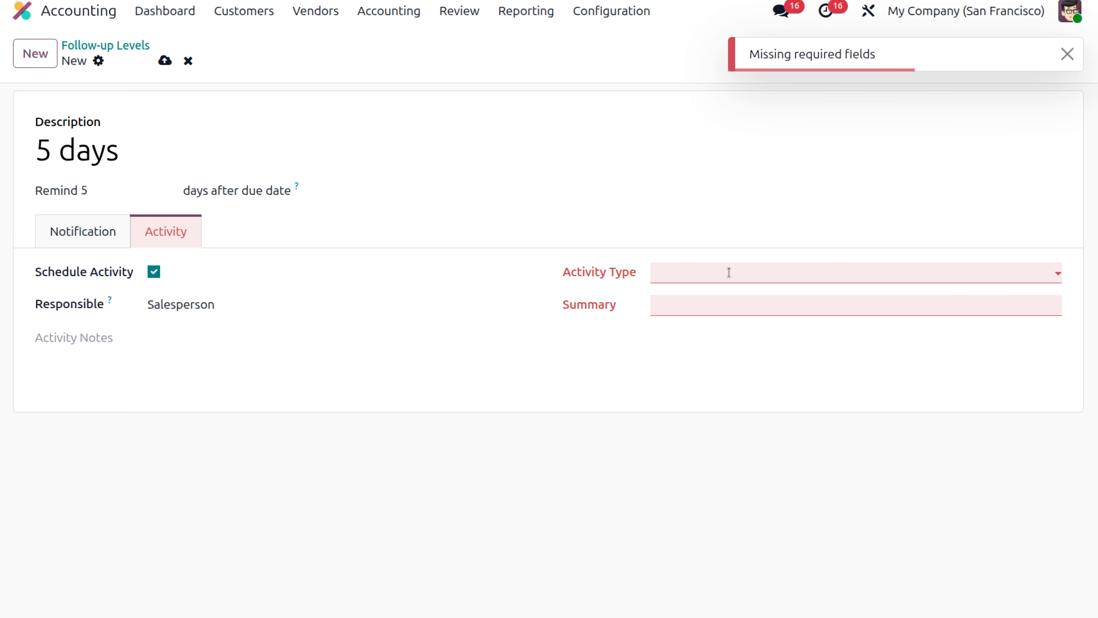
left_click(729, 272)
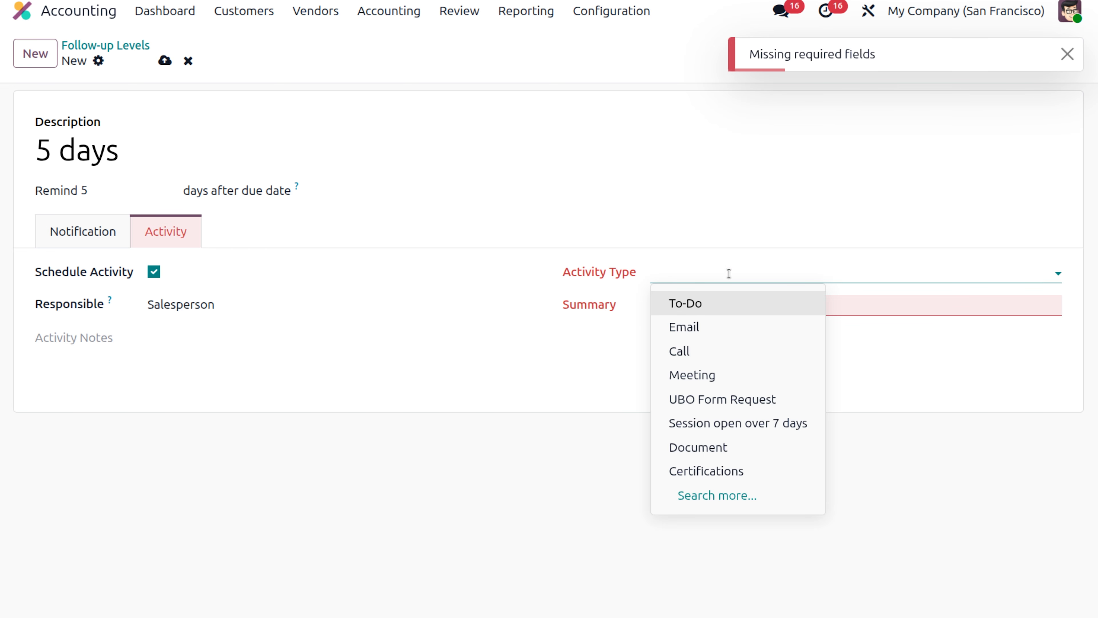
left_click(731, 329)
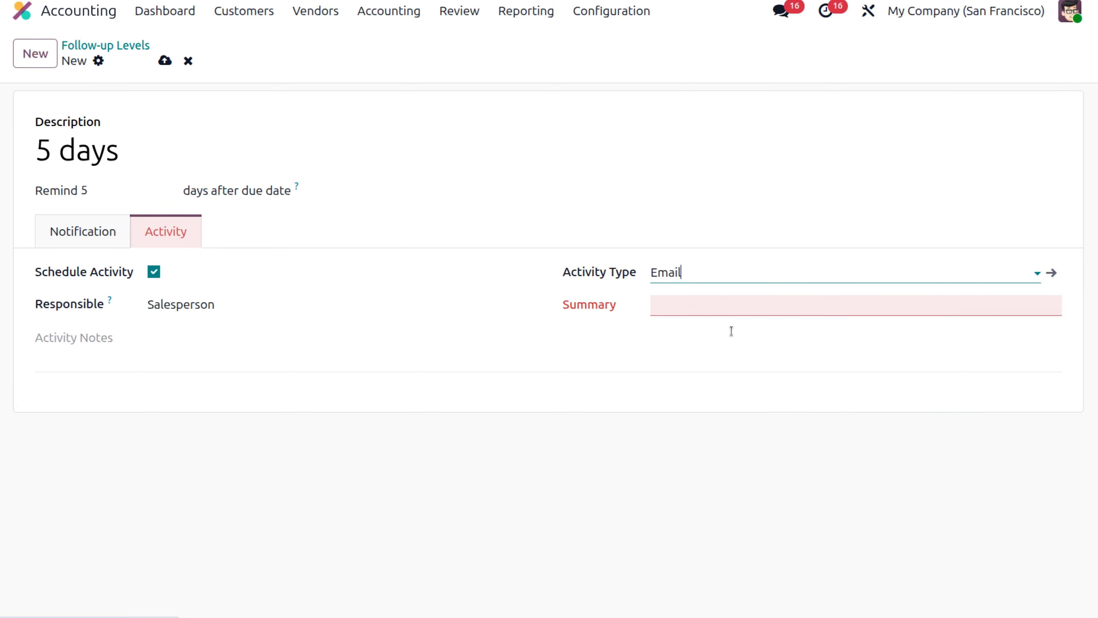
left_click(725, 303)
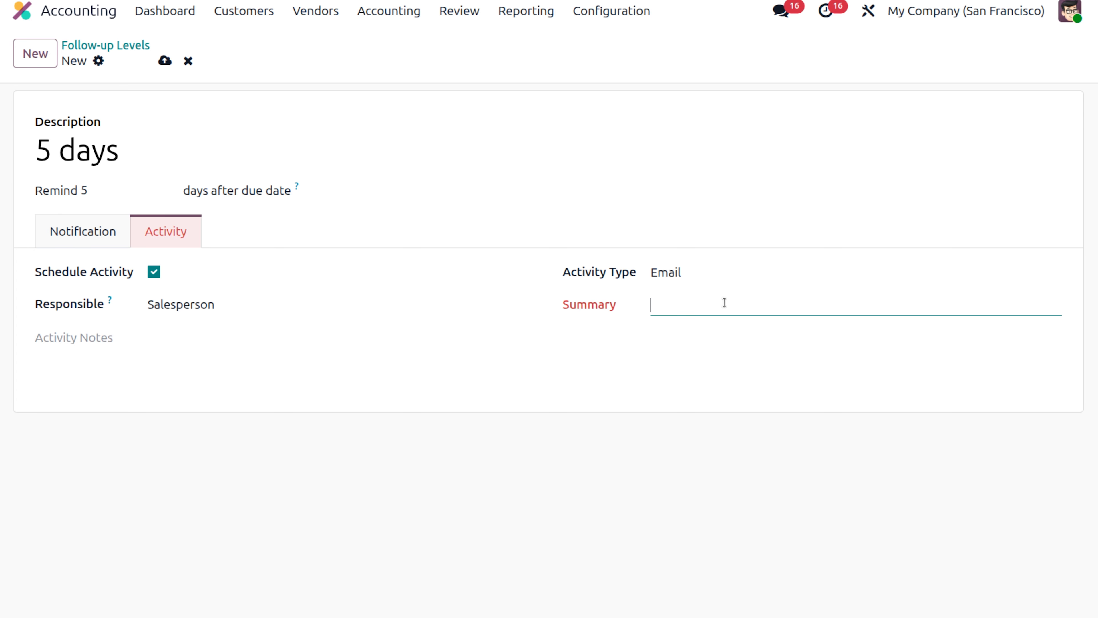
type("hey")
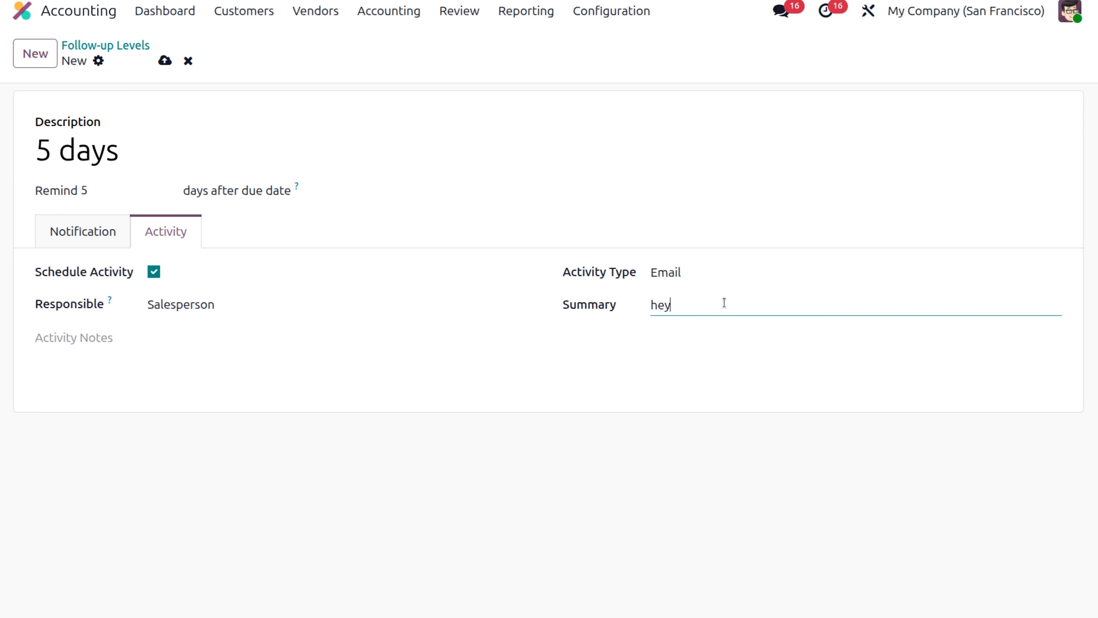
type(",please pay the overdue")
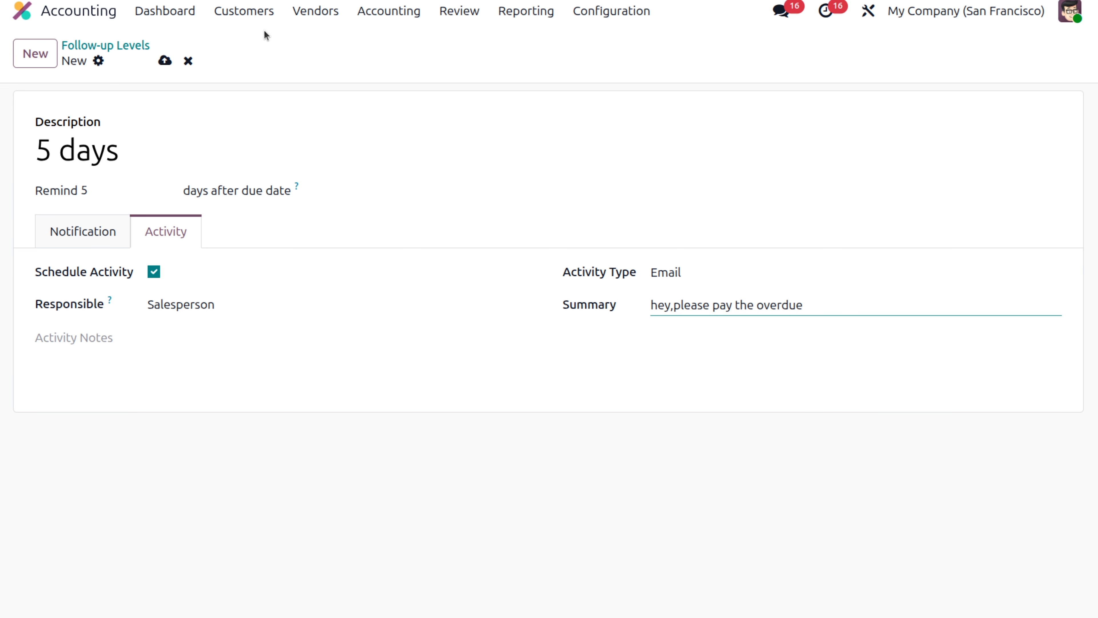
left_click(164, 61)
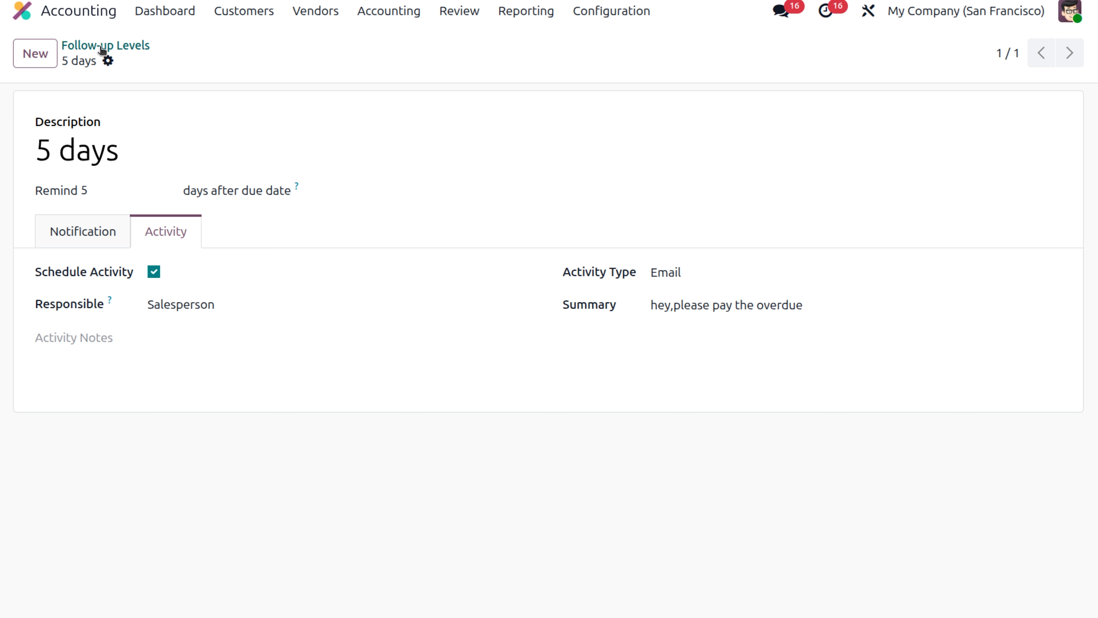
Step: Open OpenWood's customer record and go to the invoice follow-up section of its accounting details
left_click(247, 13)
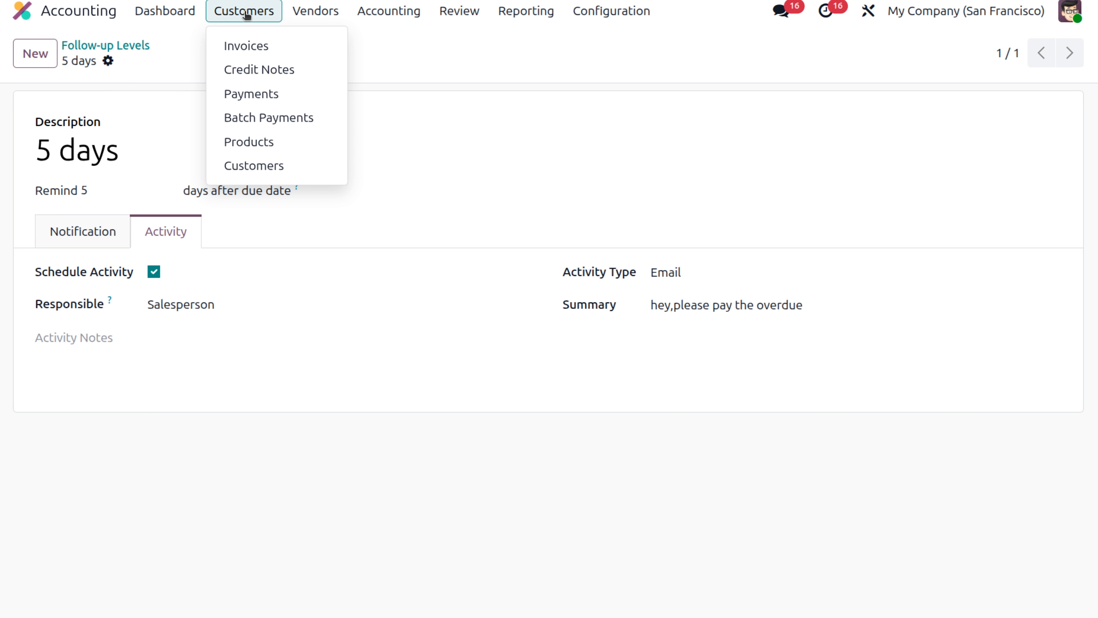
left_click(262, 166)
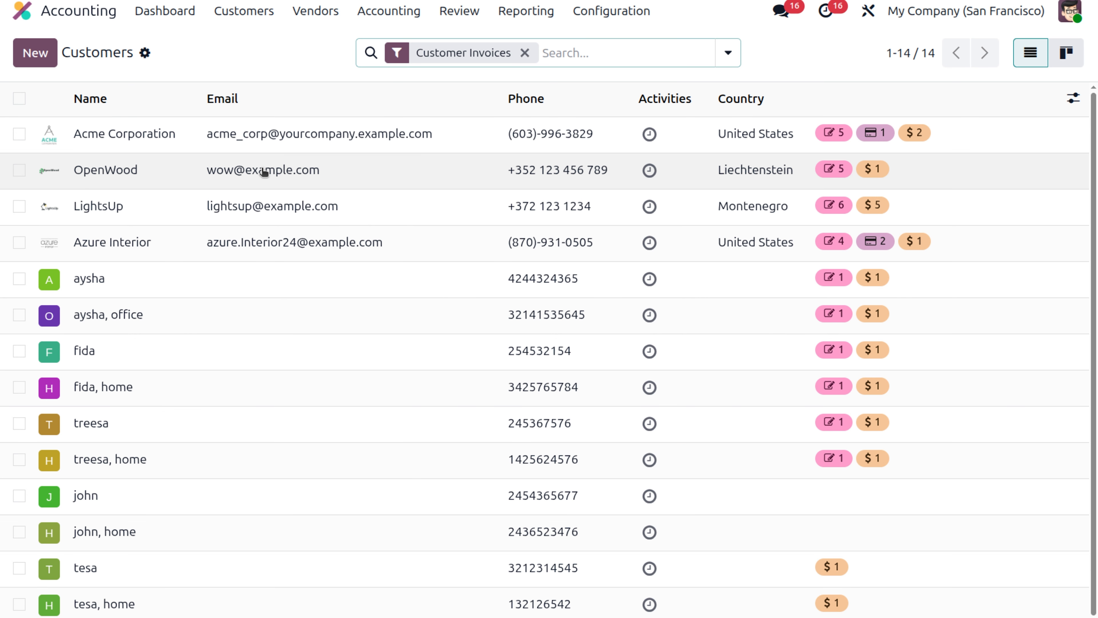
left_click(264, 172)
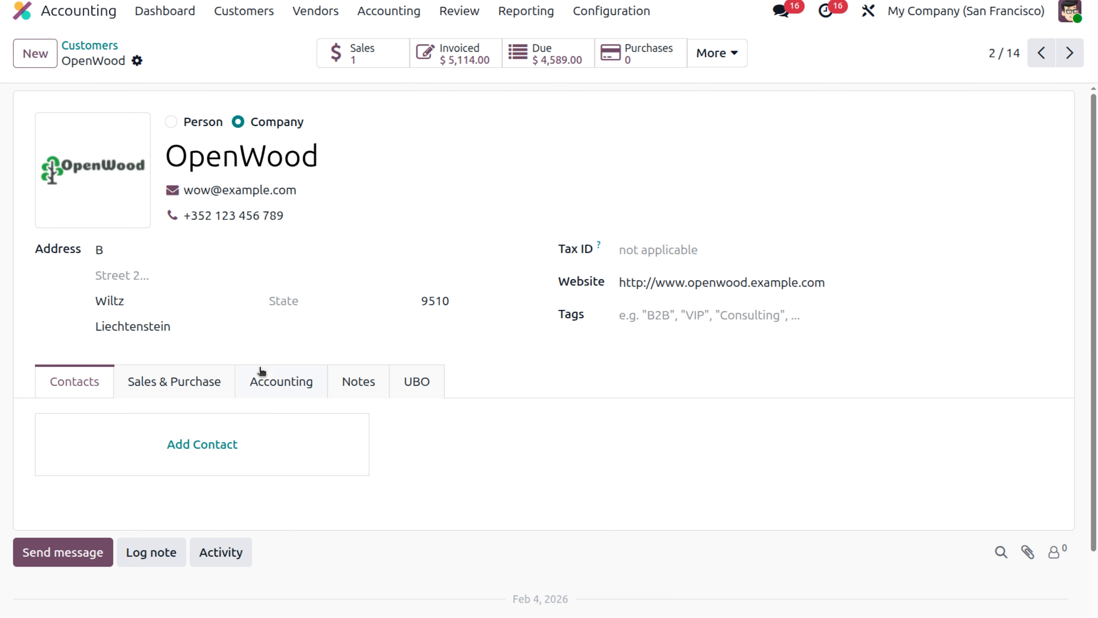
left_click(266, 375)
scroll(564, 419, "down", 5)
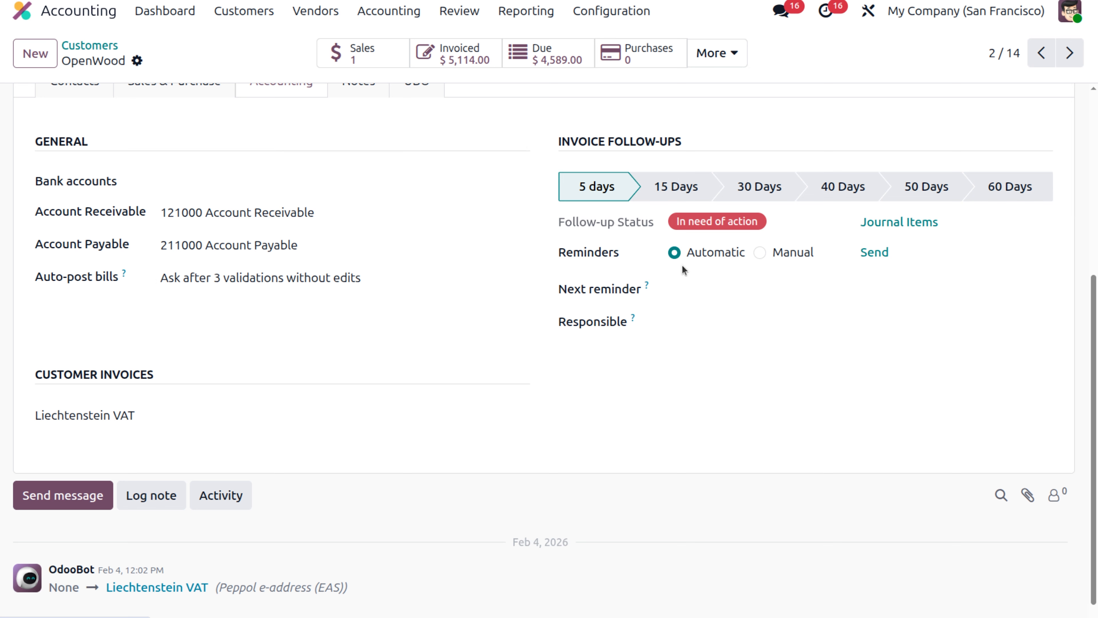
Step: Switch OpenWood's follow-up reminders to Manual and send the Follow Up Report to OpenWood by email with invoices attached
left_click(760, 252)
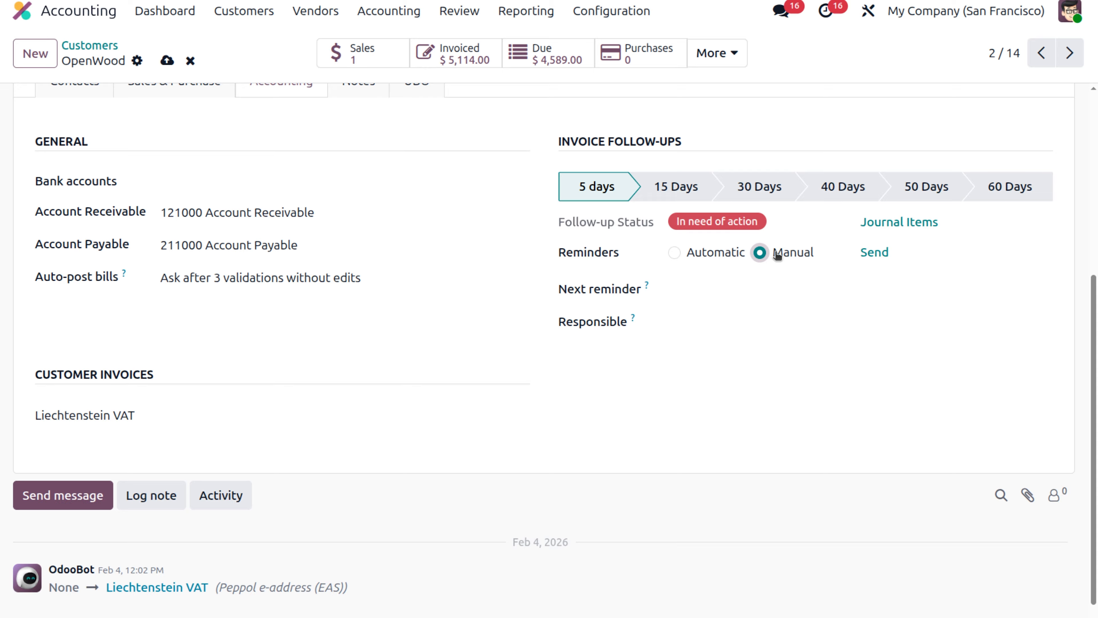
left_click(881, 254)
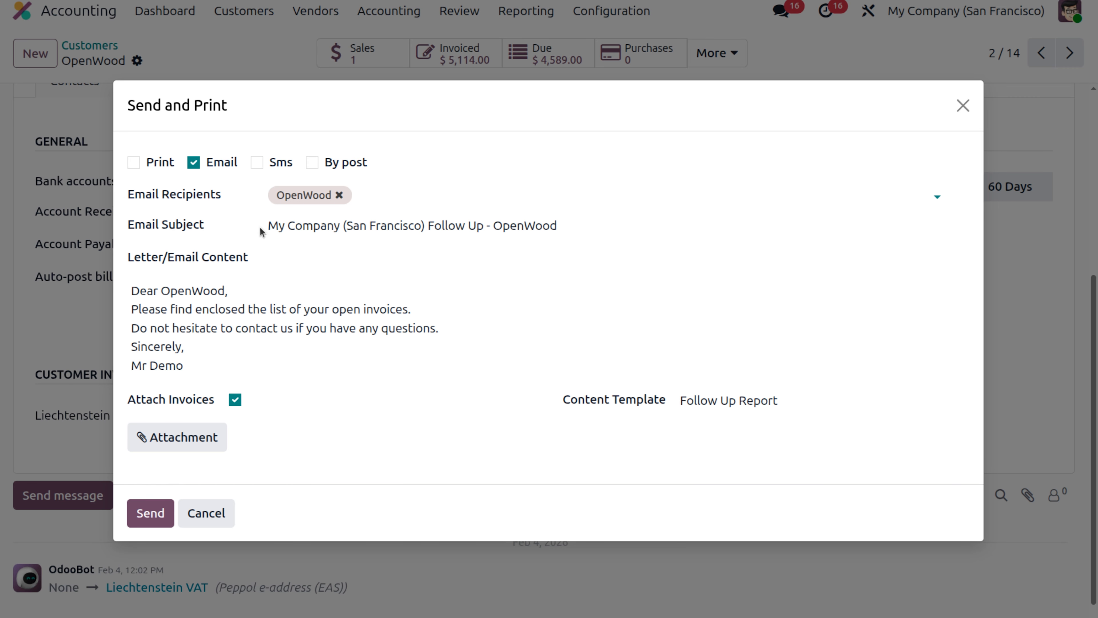
left_click(159, 518)
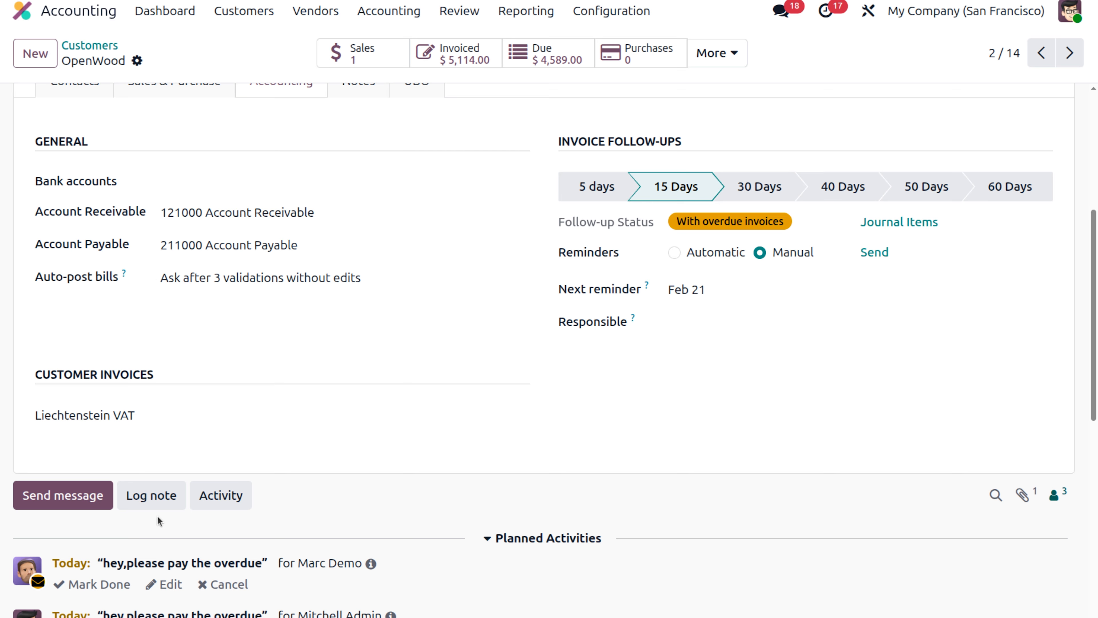
Step: Examine the sent follow-up message, its attached report and the invoice follow-up details on OpenWood's record
scroll(157, 517, "down", 10)
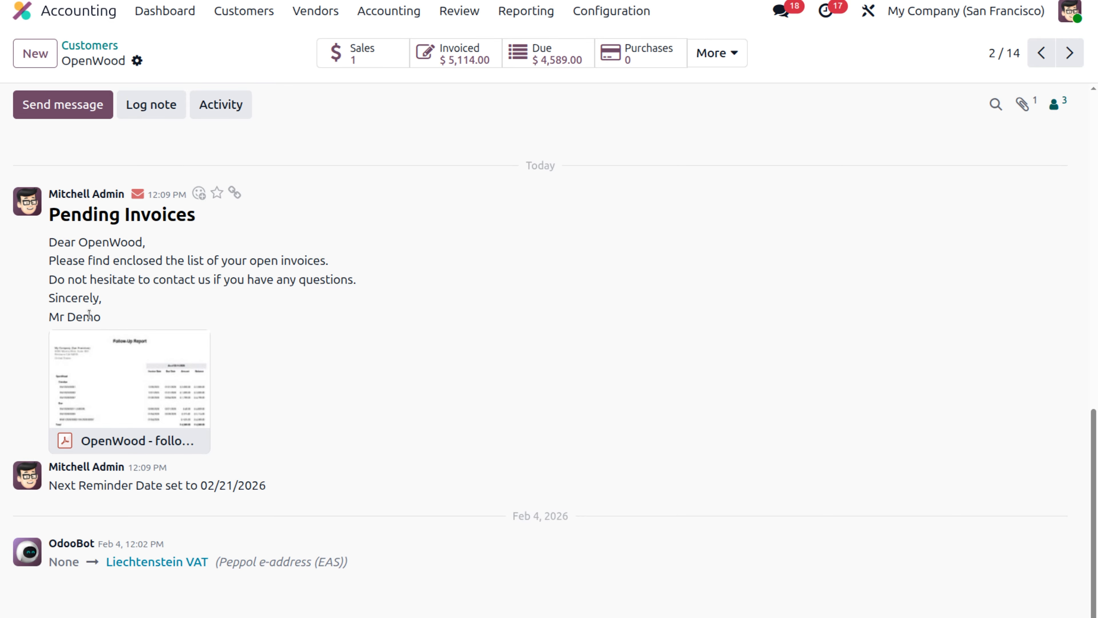
mouse_move(187, 421)
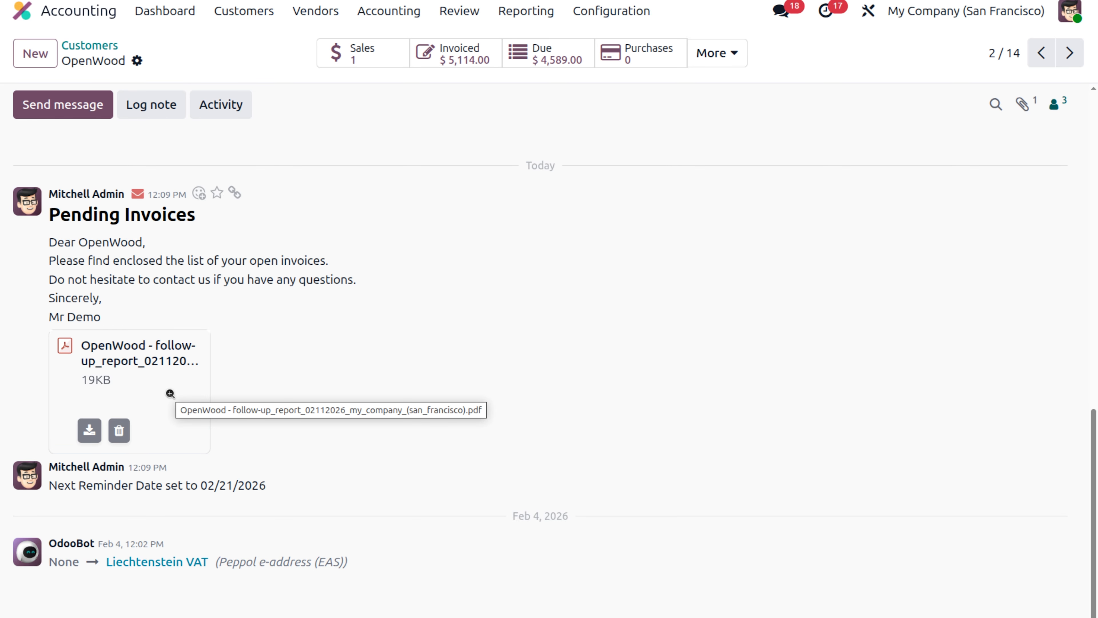
scroll(170, 393, "up", 15)
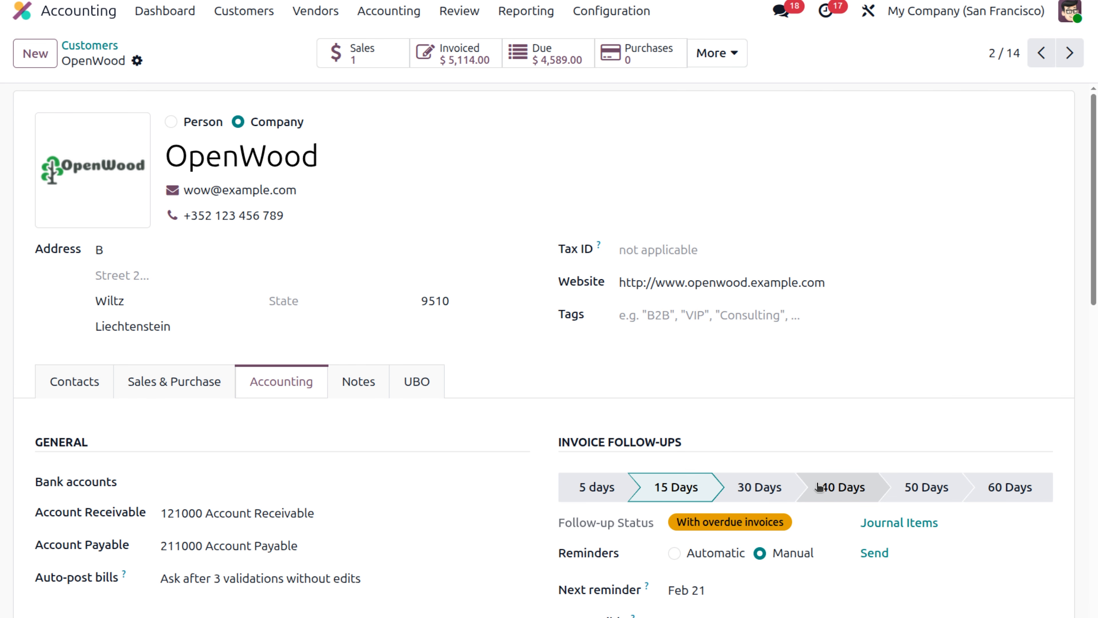
scroll(820, 487, "down", 5)
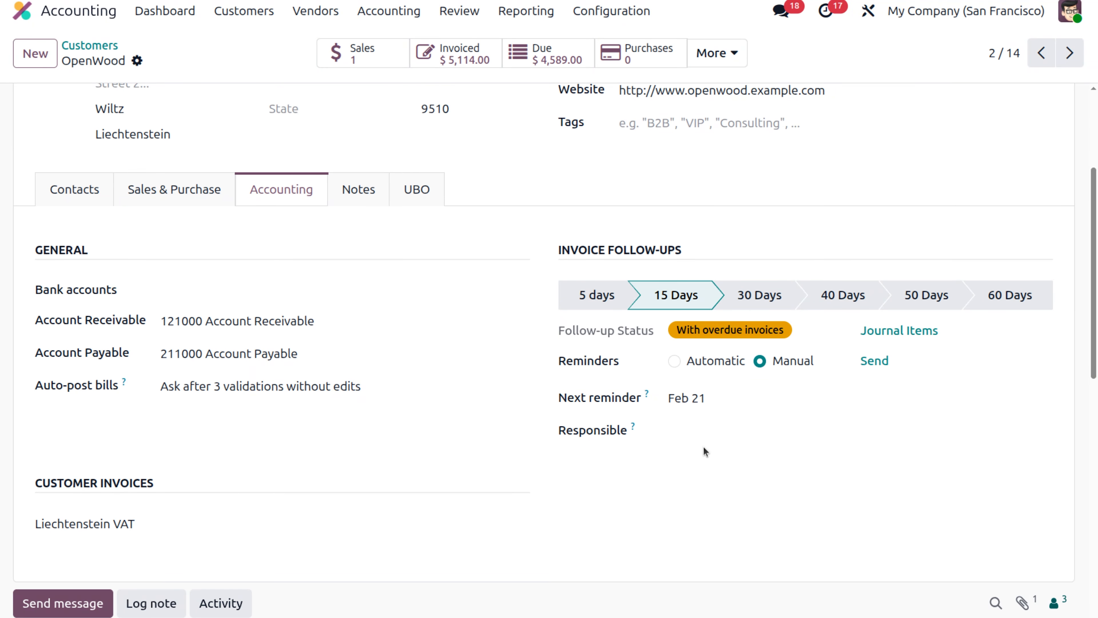
scroll(595, 444, "up", 5)
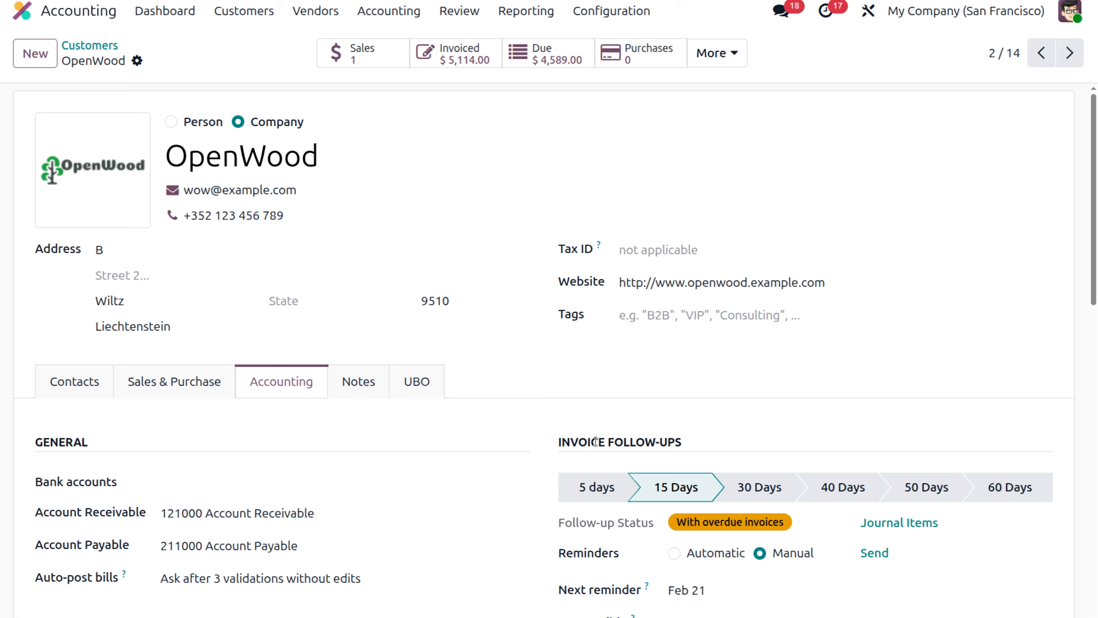